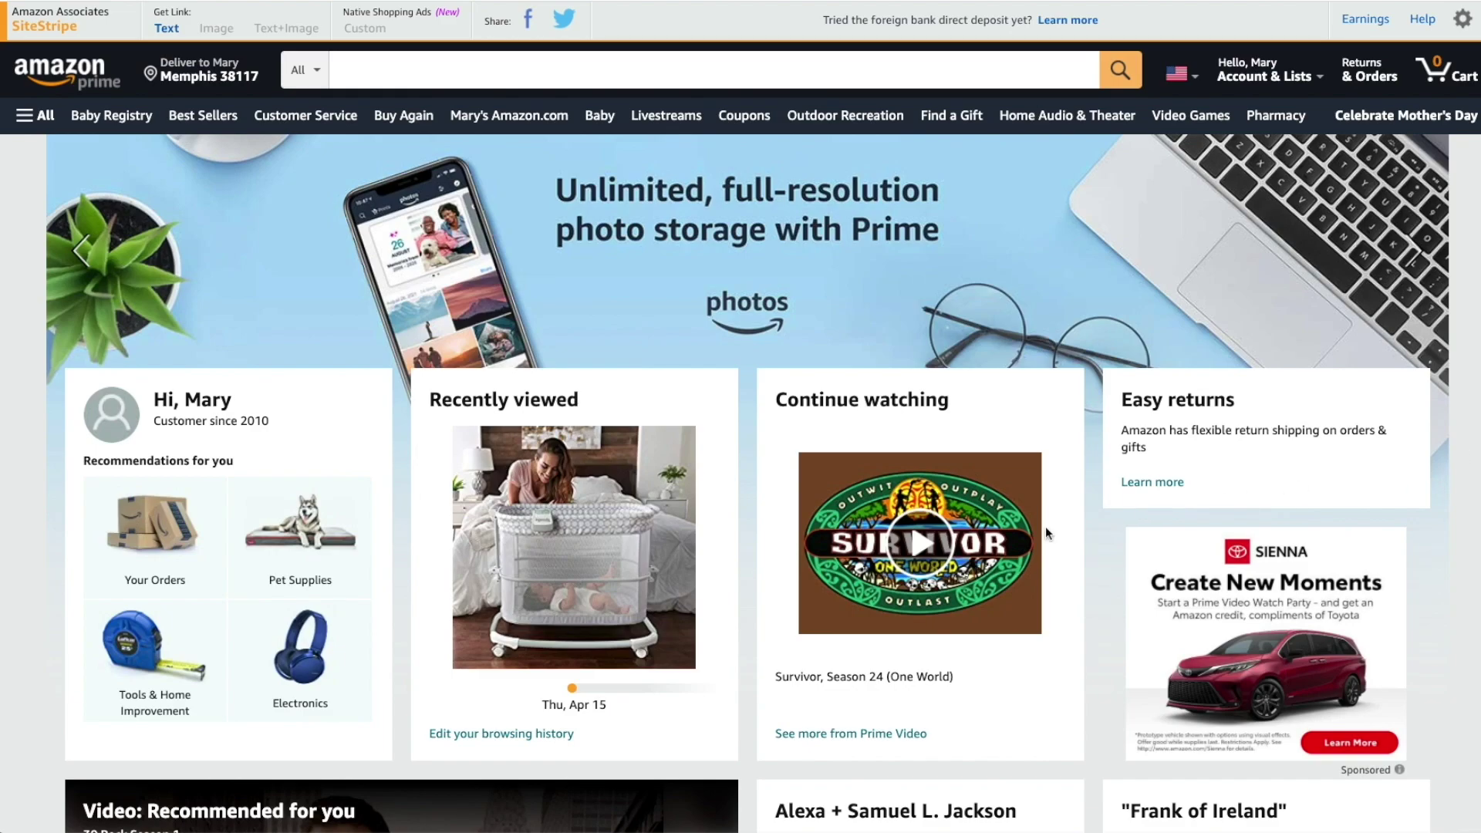
Open the Ingenuity Dream & Grow Bedside Bassinet product page from the Recently viewed card
left_click(581, 506)
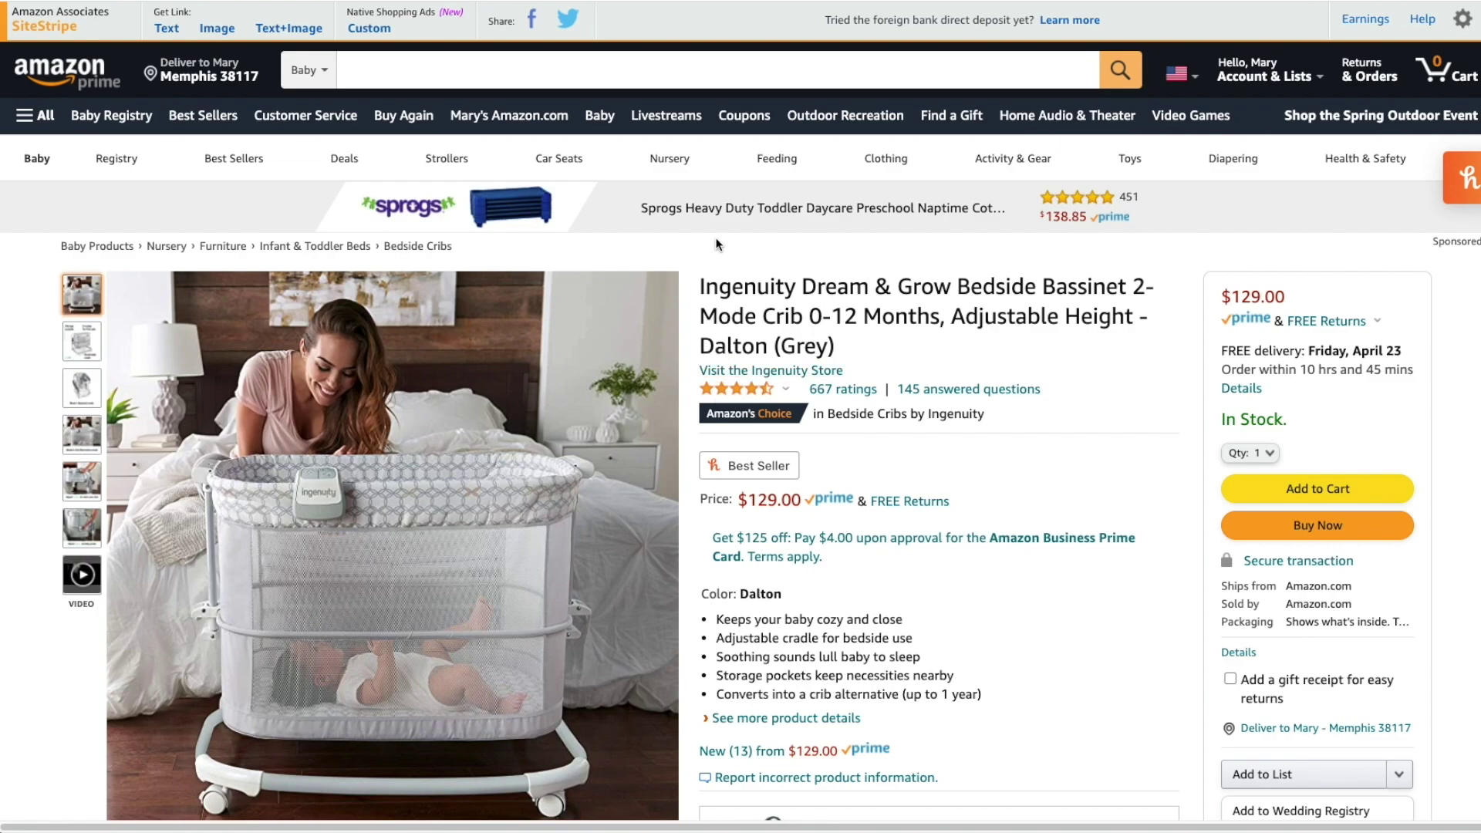
Generate a SiteStripe text link for the bassinet and compare its Full and Short versions
left_click(163, 29)
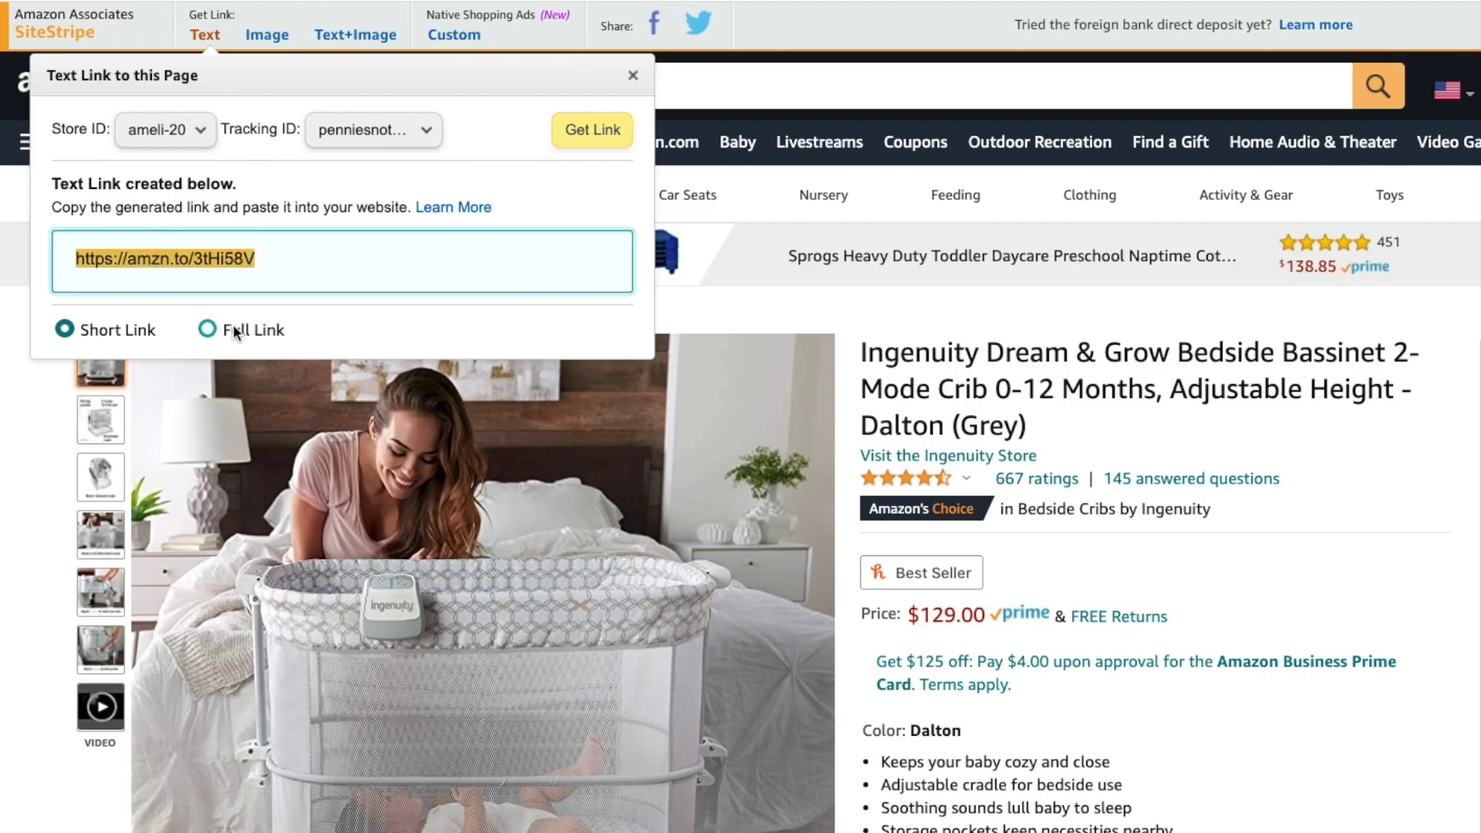
left_click(233, 326)
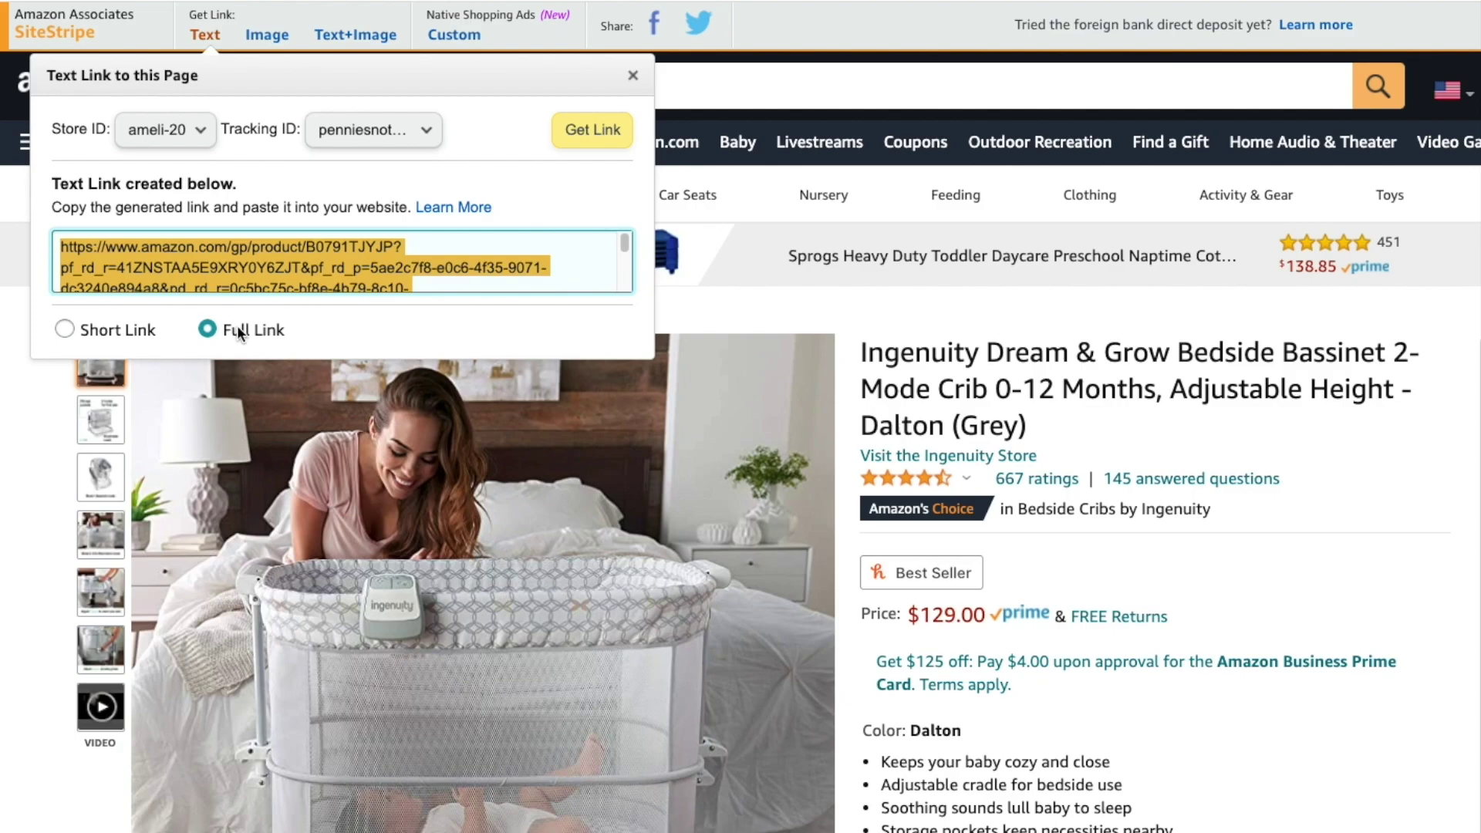
scroll(436, 263, "down", 1)
scroll(436, 262, "down", 1)
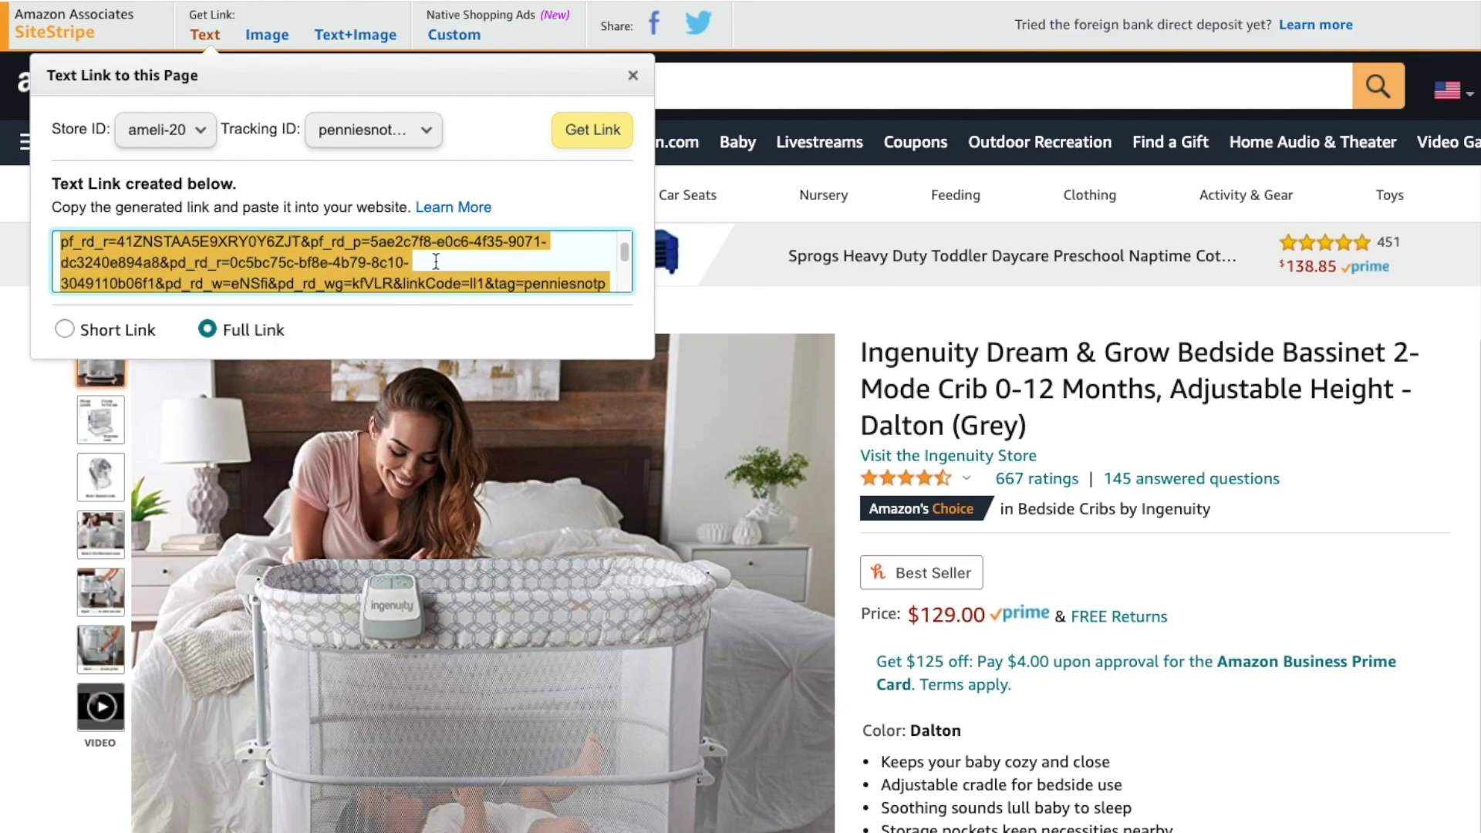
scroll(437, 262, "down", 2)
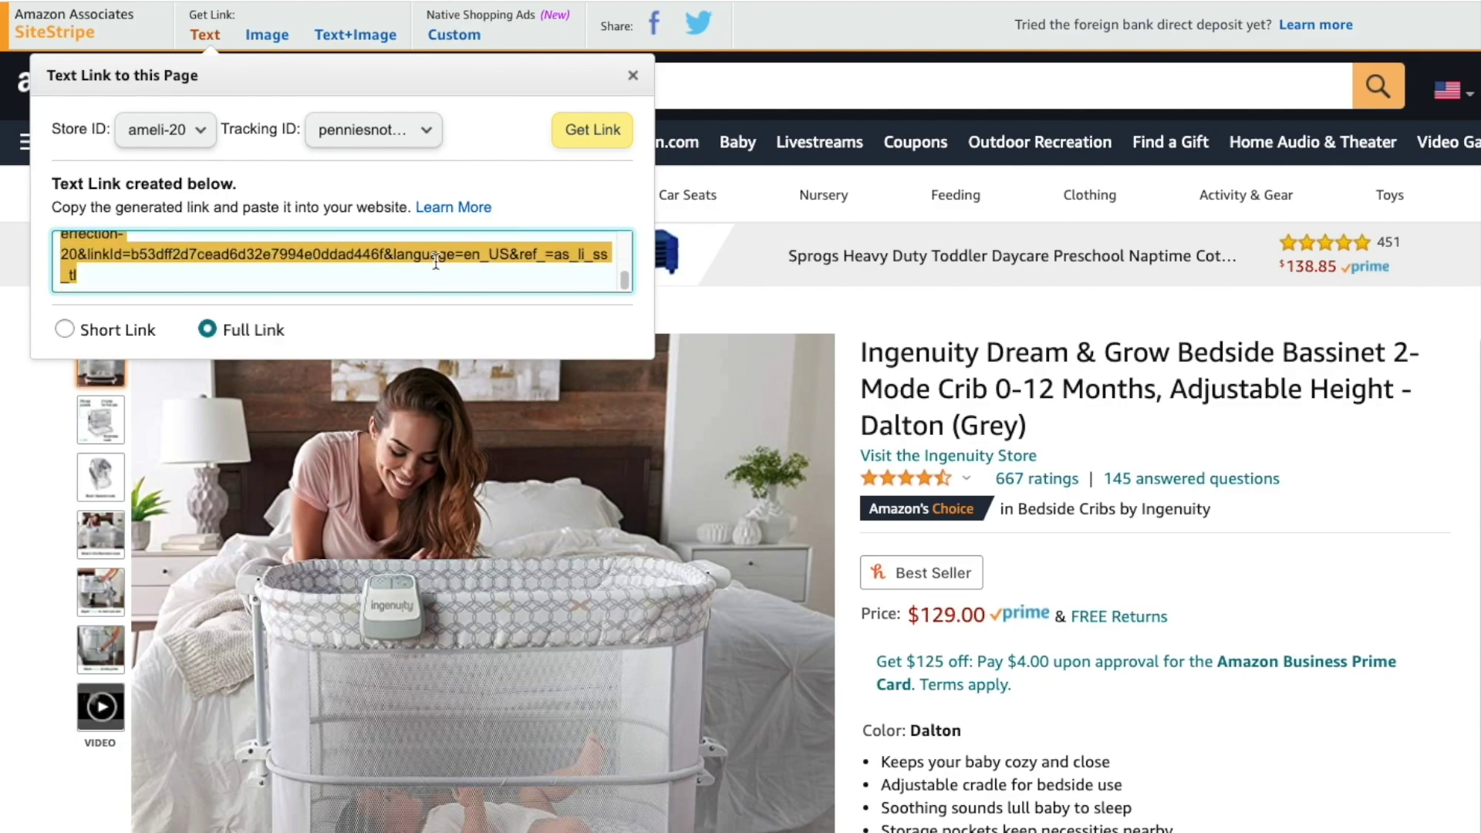
scroll(437, 262, "down", 1)
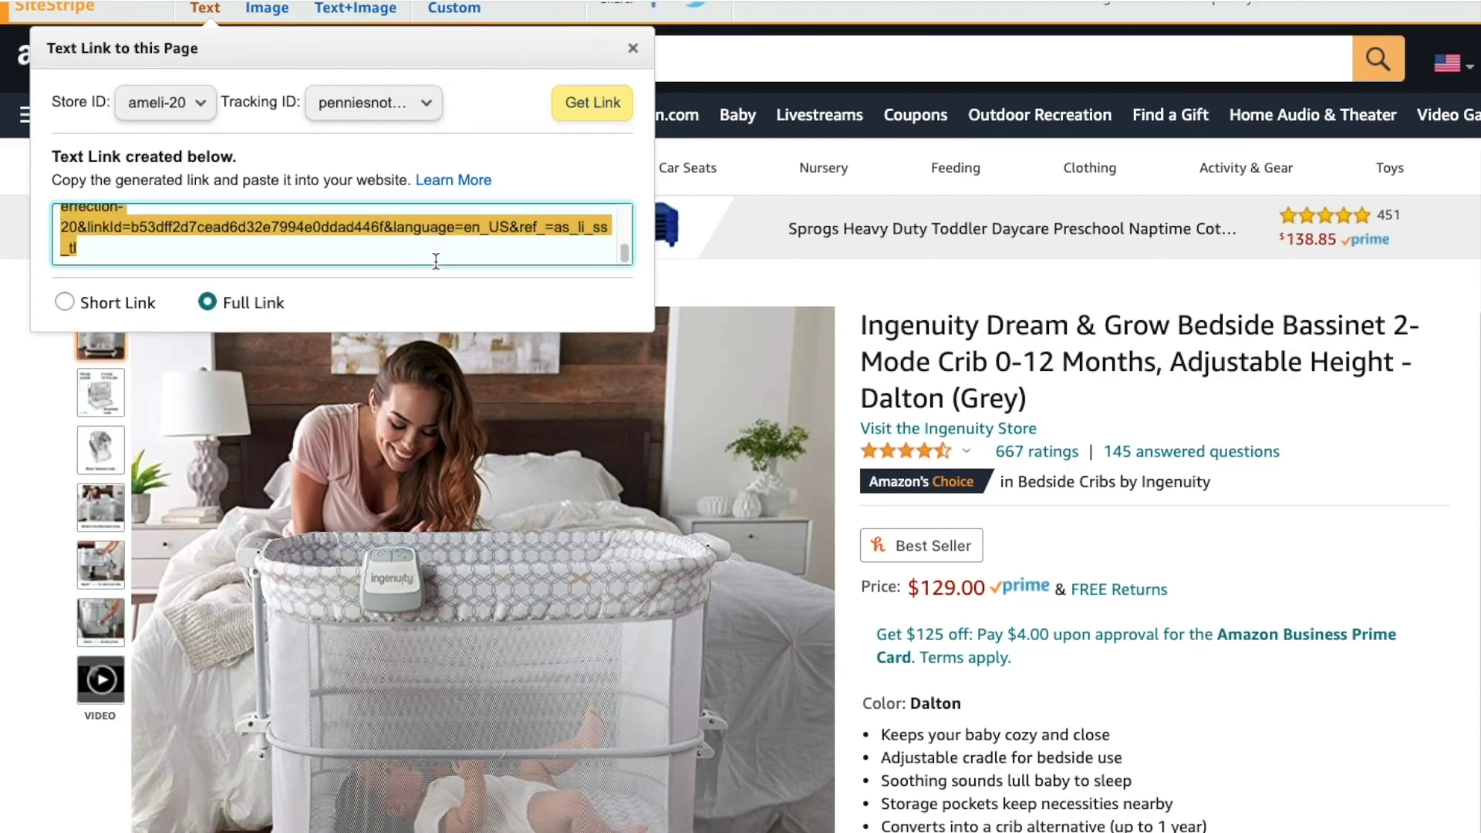
left_click(130, 303)
scroll(435, 263, "up", 1)
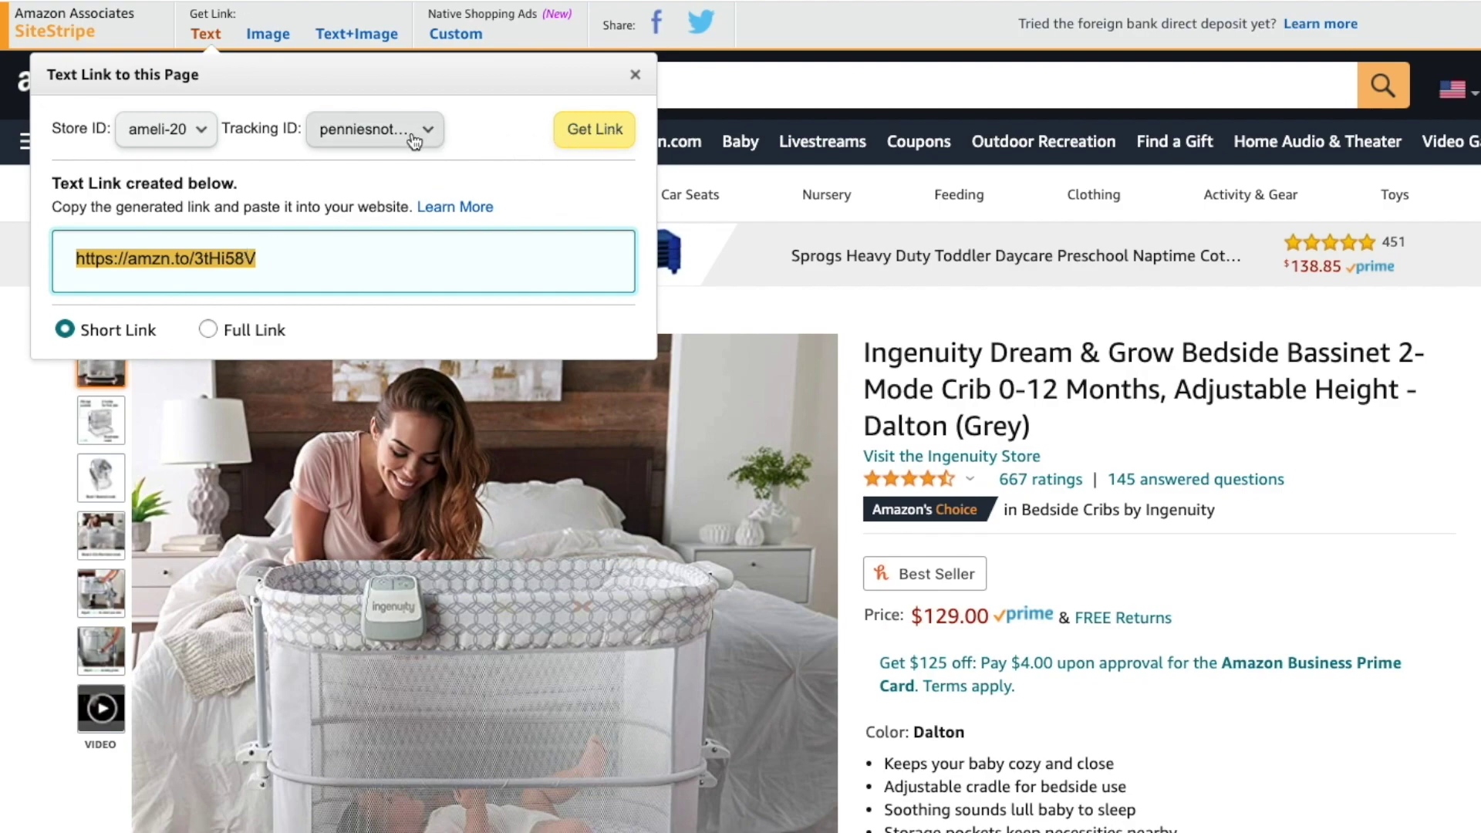
Select and copy the bassinet's short amzn.to link
left_click(362, 129)
left_click(193, 129)
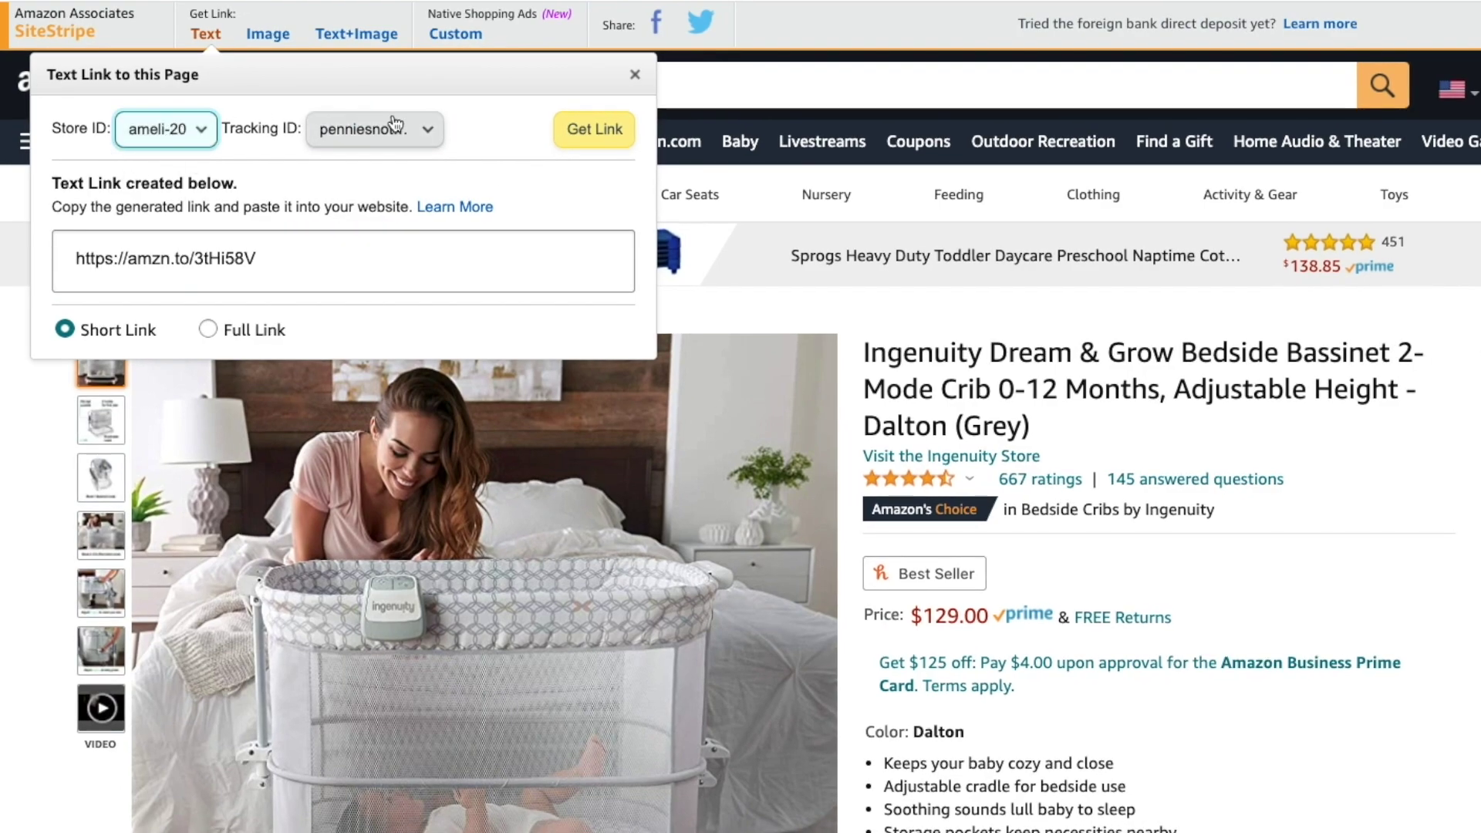
left_click(273, 249)
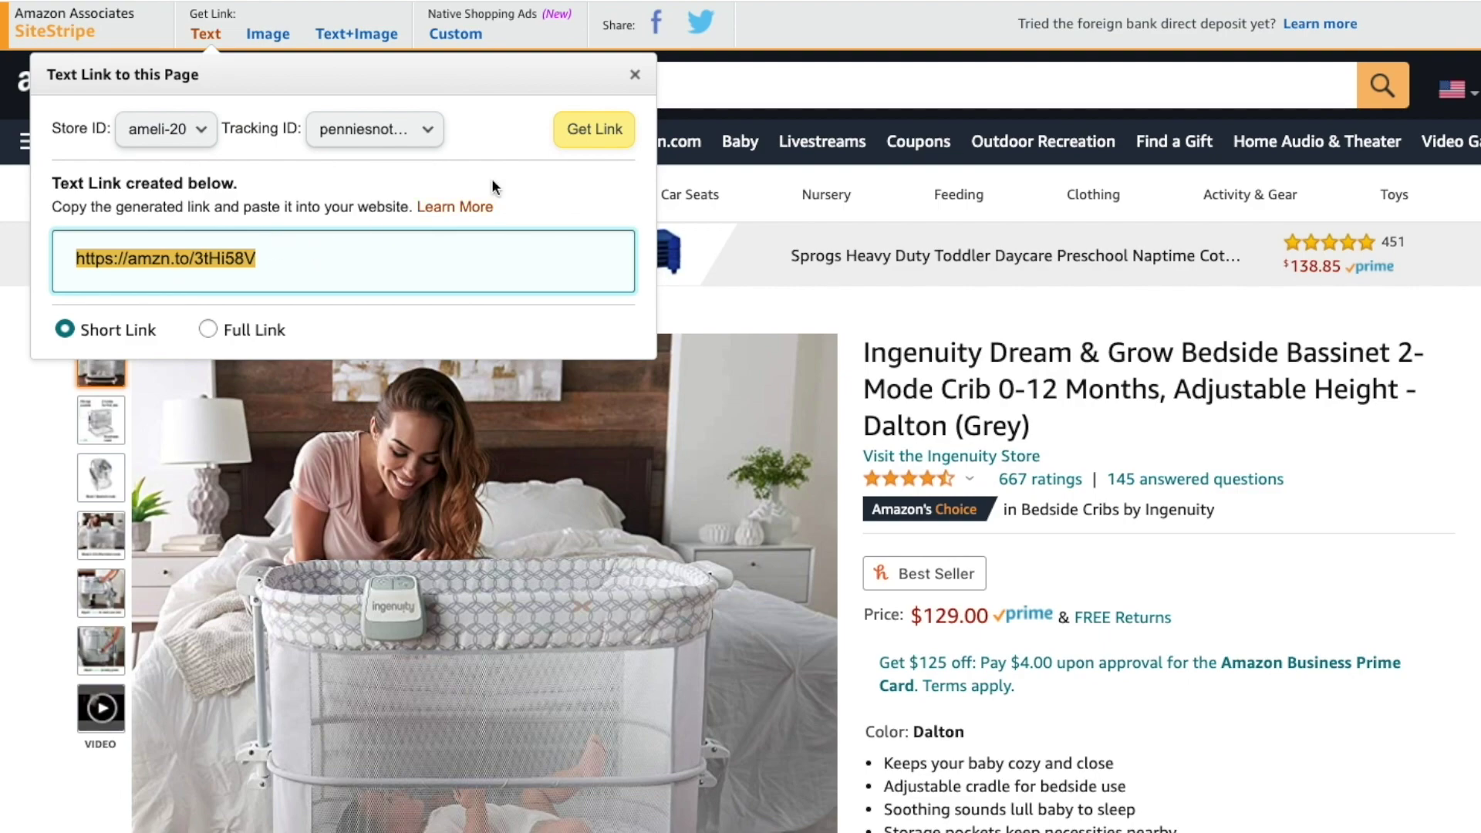
left_click(159, 264)
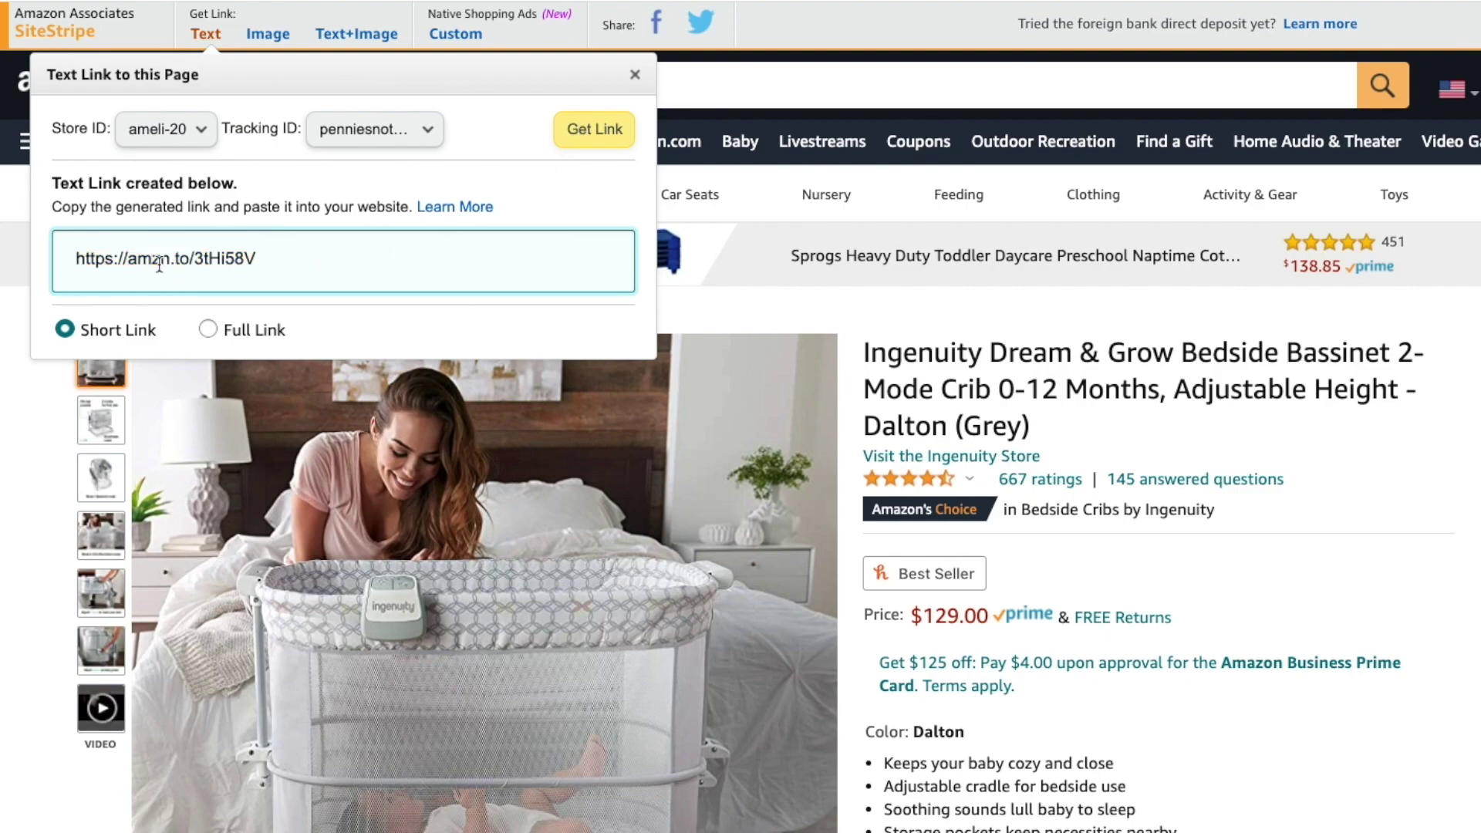
right_click(159, 264)
left_click(281, 302)
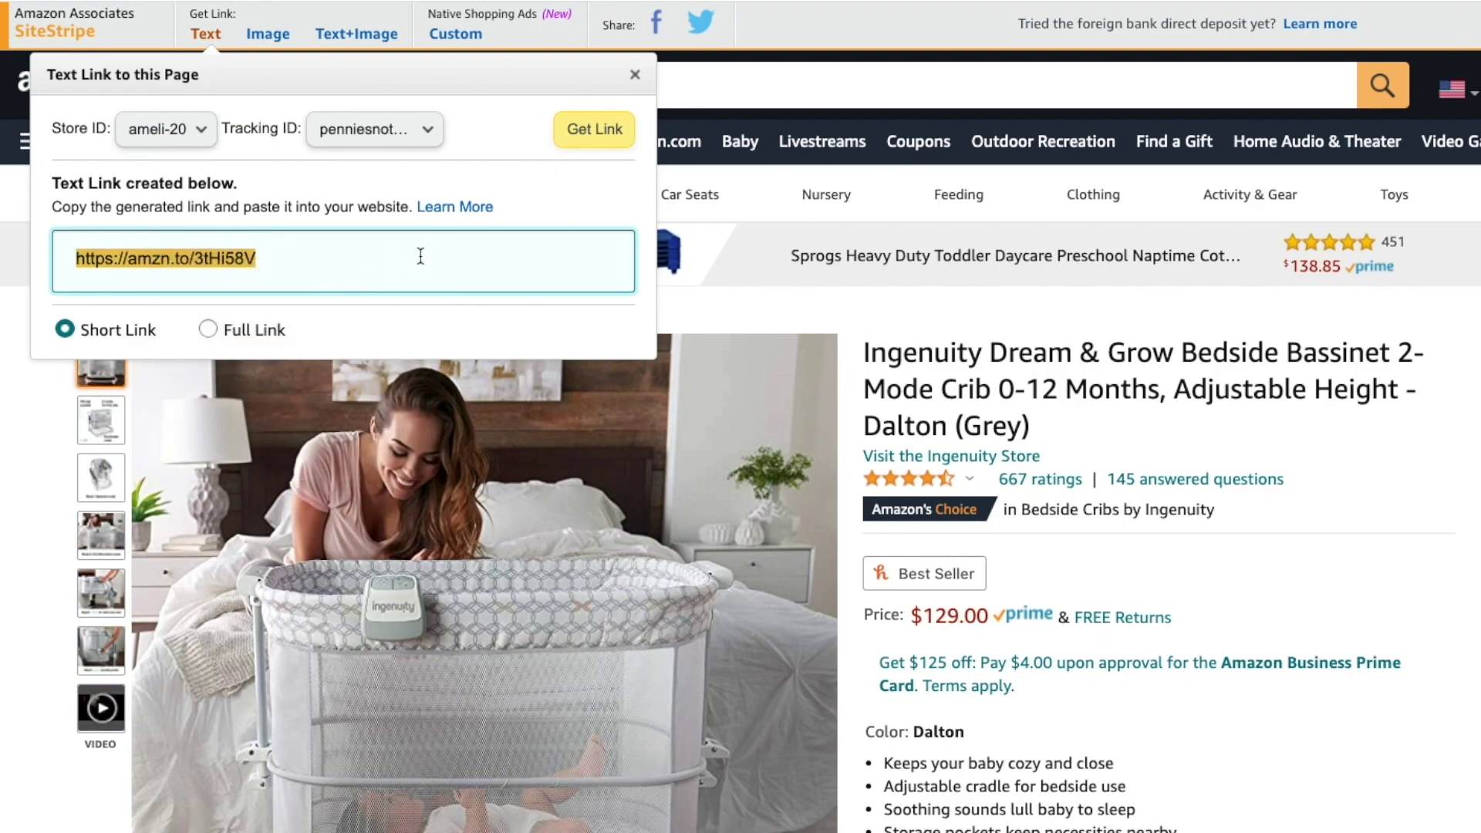
left_click(266, 38)
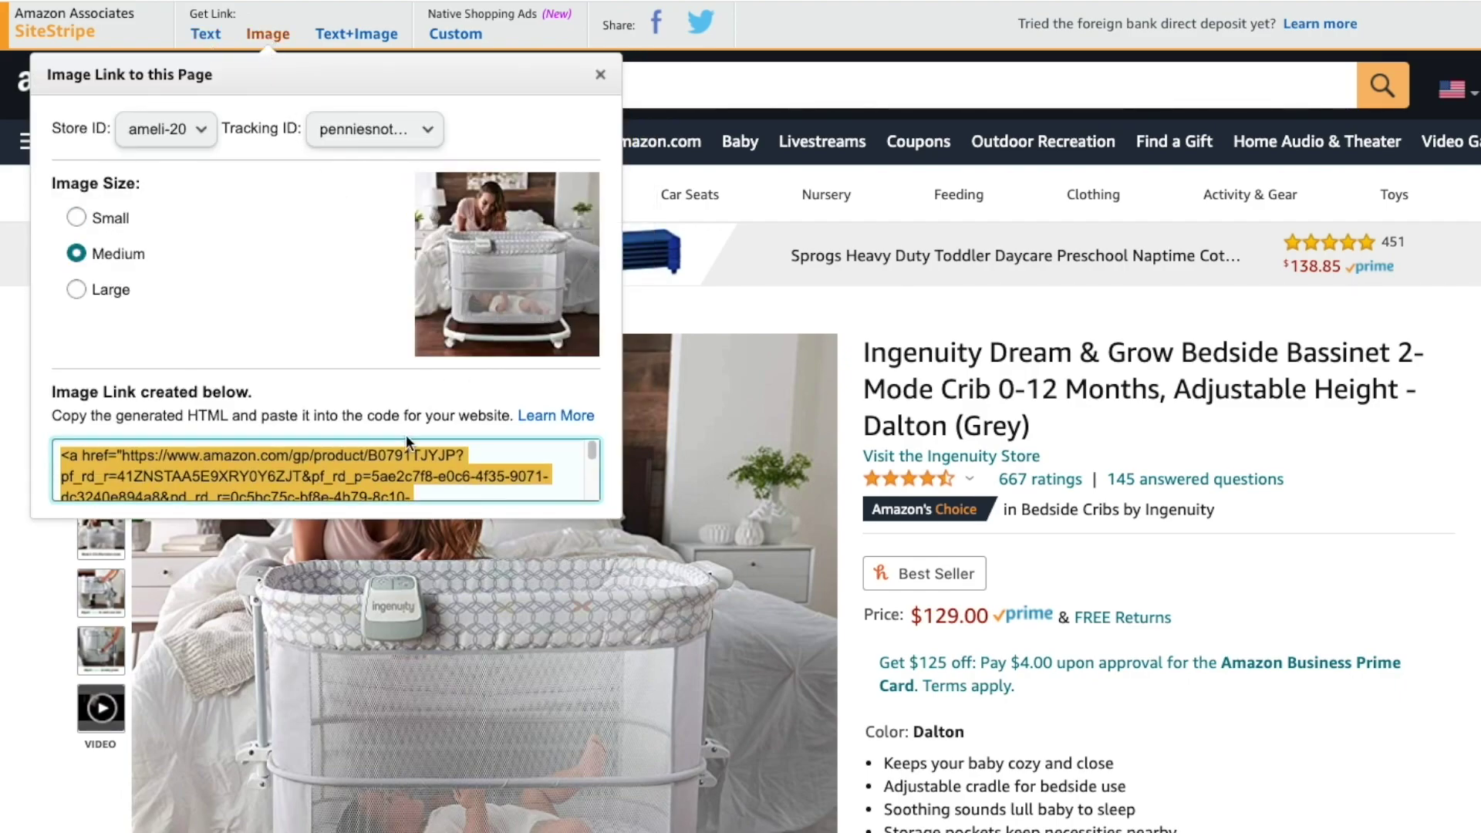
Select the full HTML code of the bassinet's SiteStripe Image link
scroll(449, 470, "down", 1)
scroll(449, 471, "down", 4)
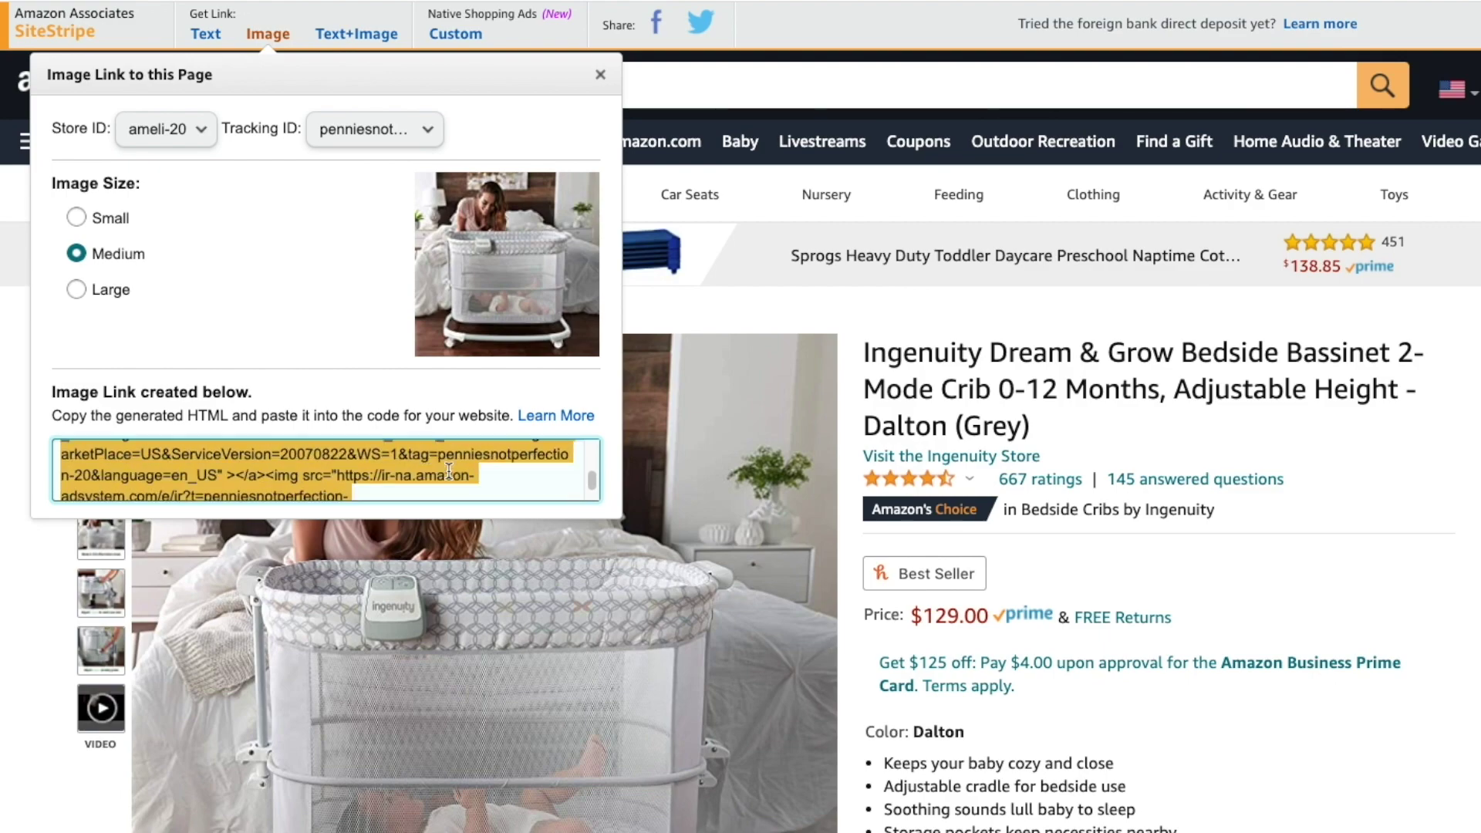
left_click(357, 33)
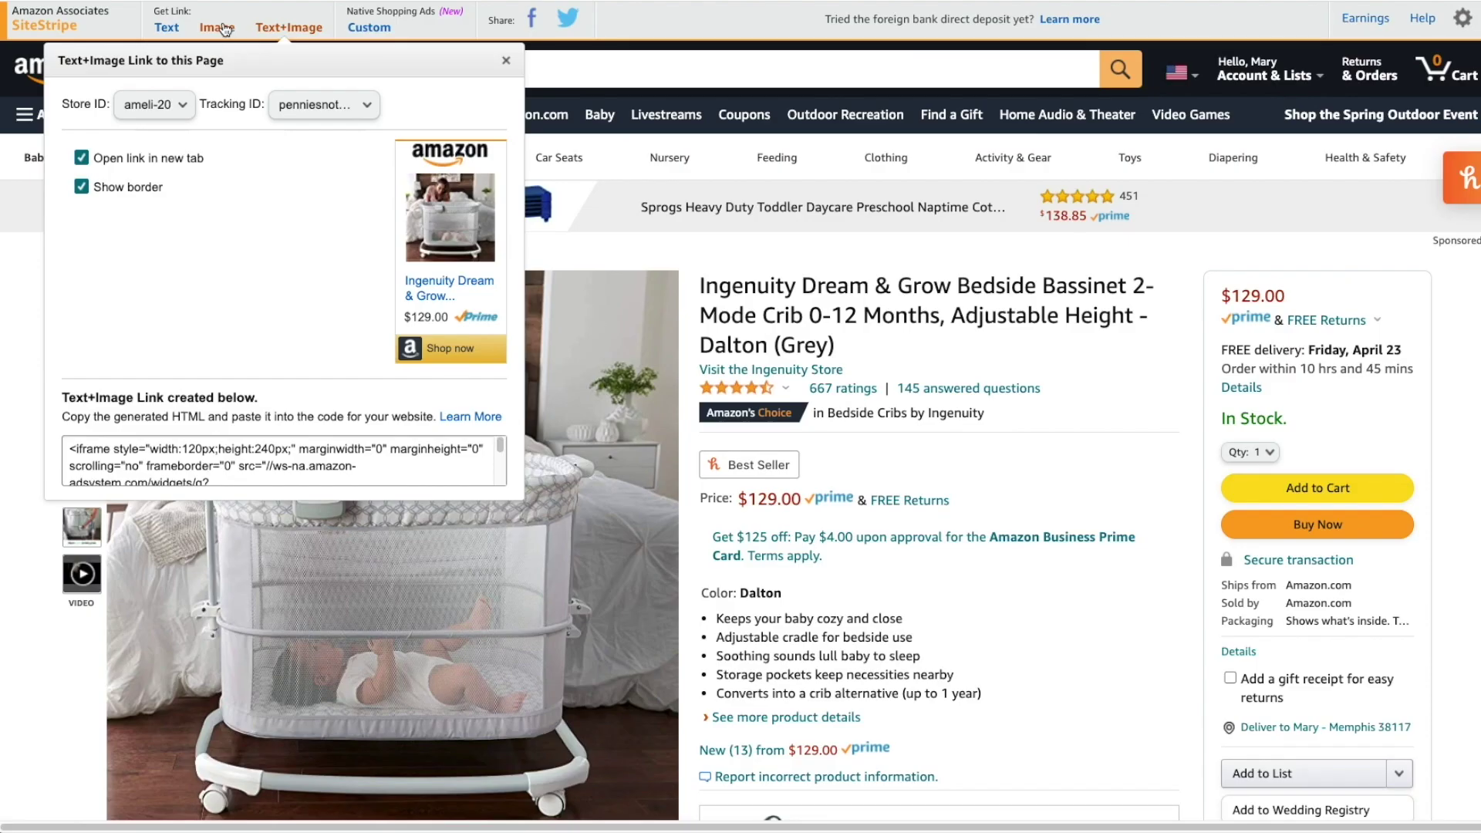
left_click(271, 34)
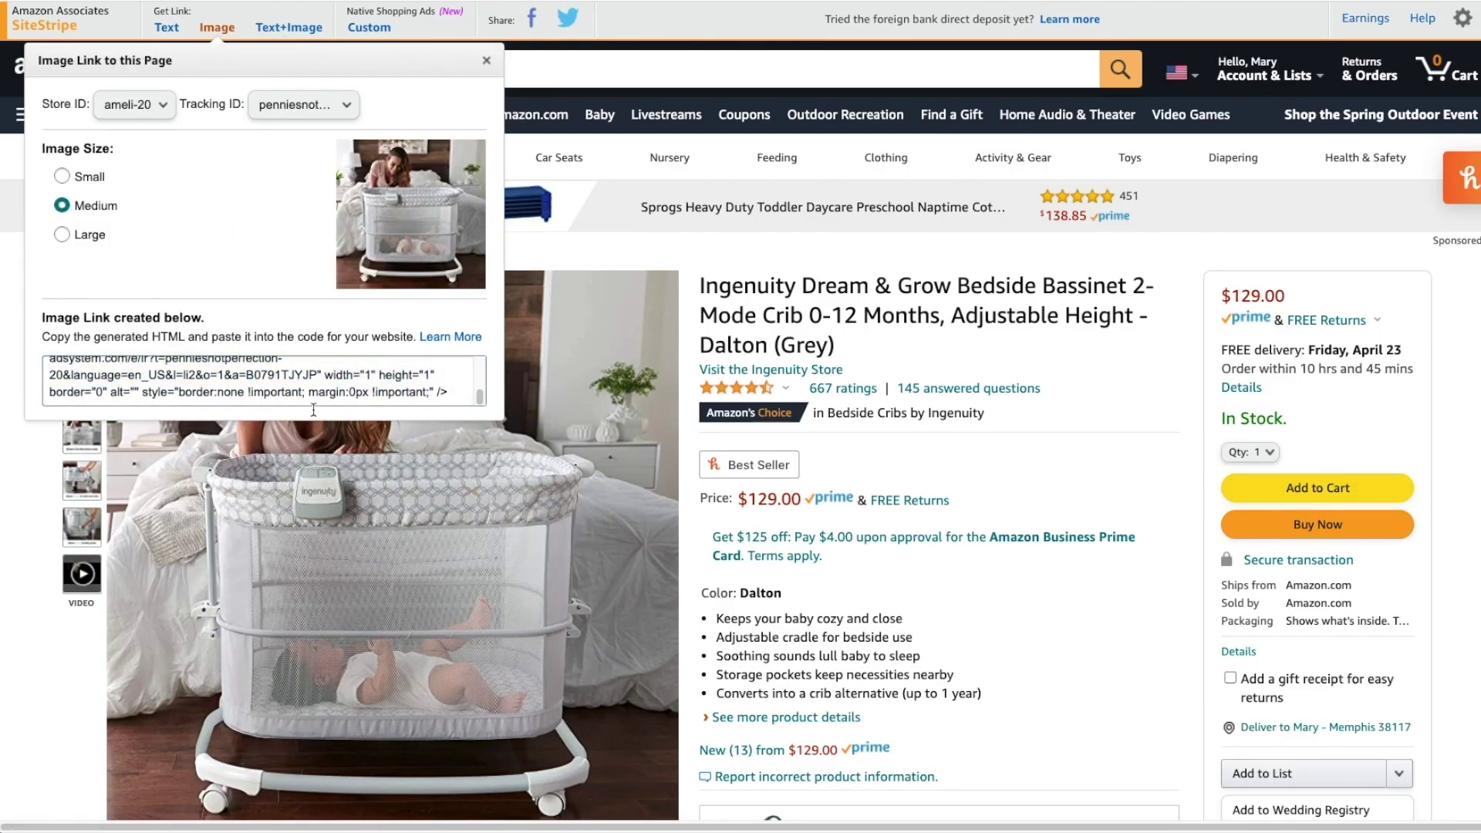
left_click(313, 382)
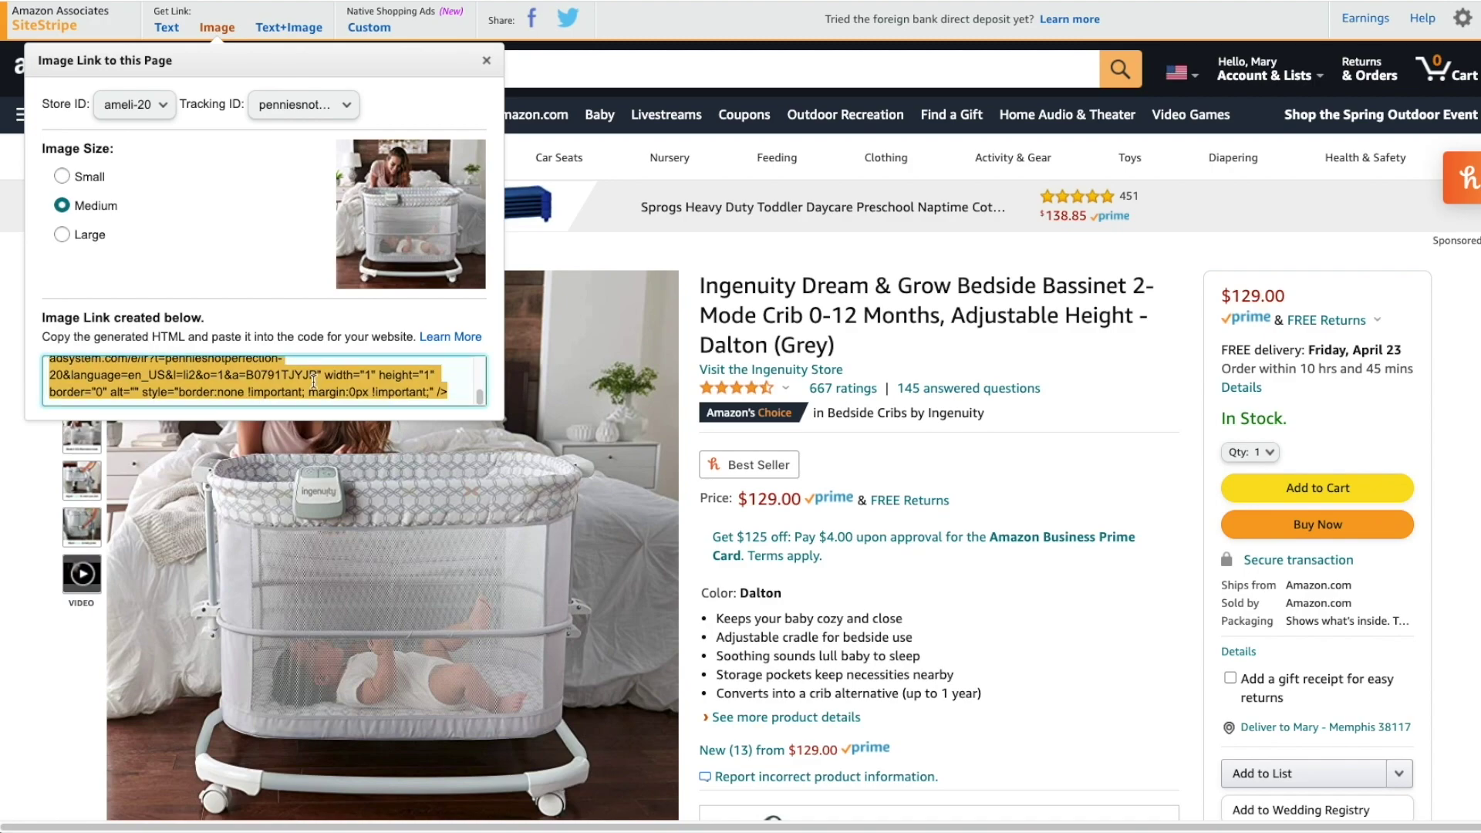
left_click(307, 34)
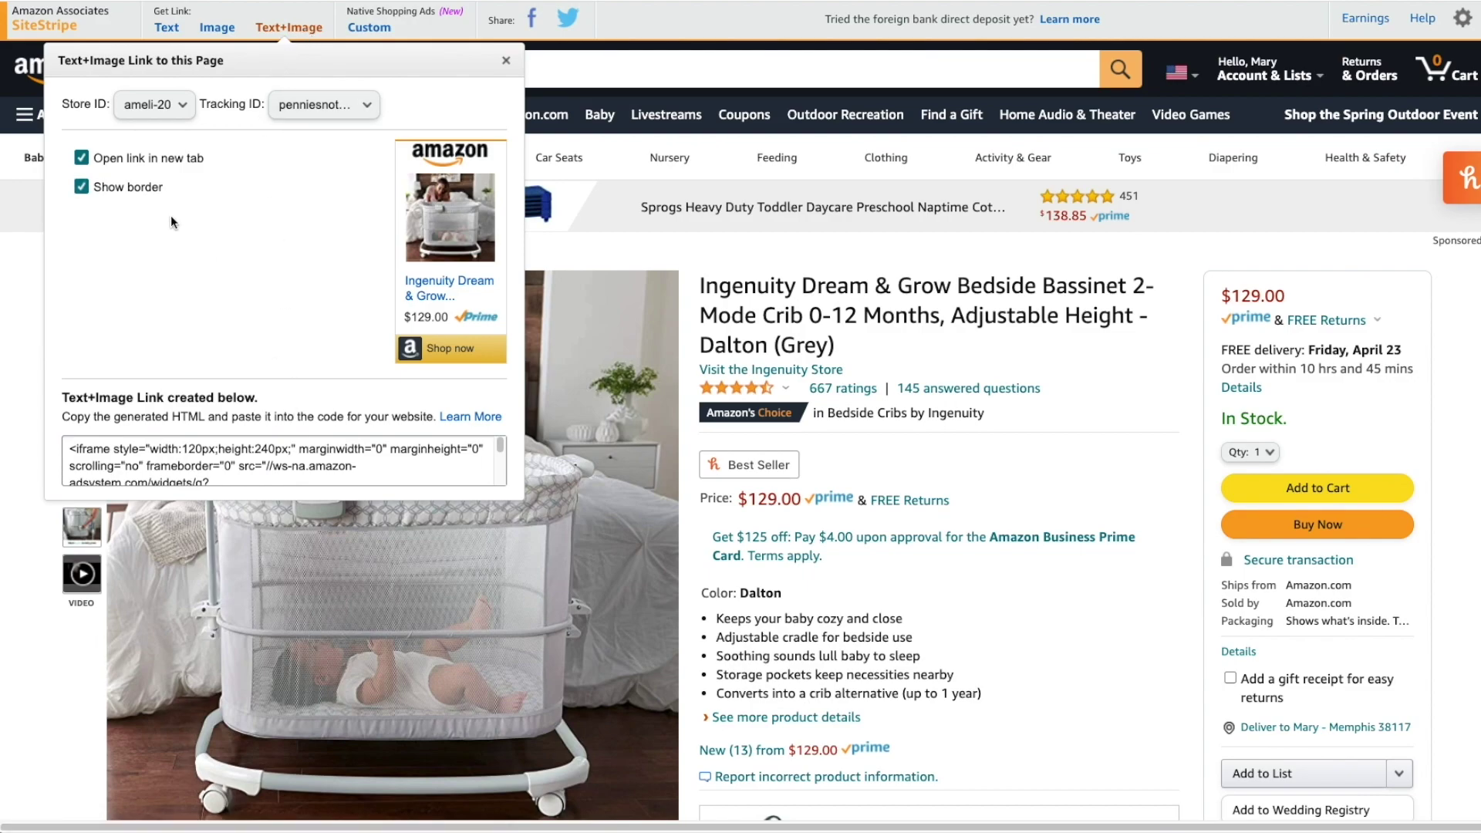
Uncheck 'Open link in new tab', keep Show border on, and close the SiteStripe panel
left_click(118, 157)
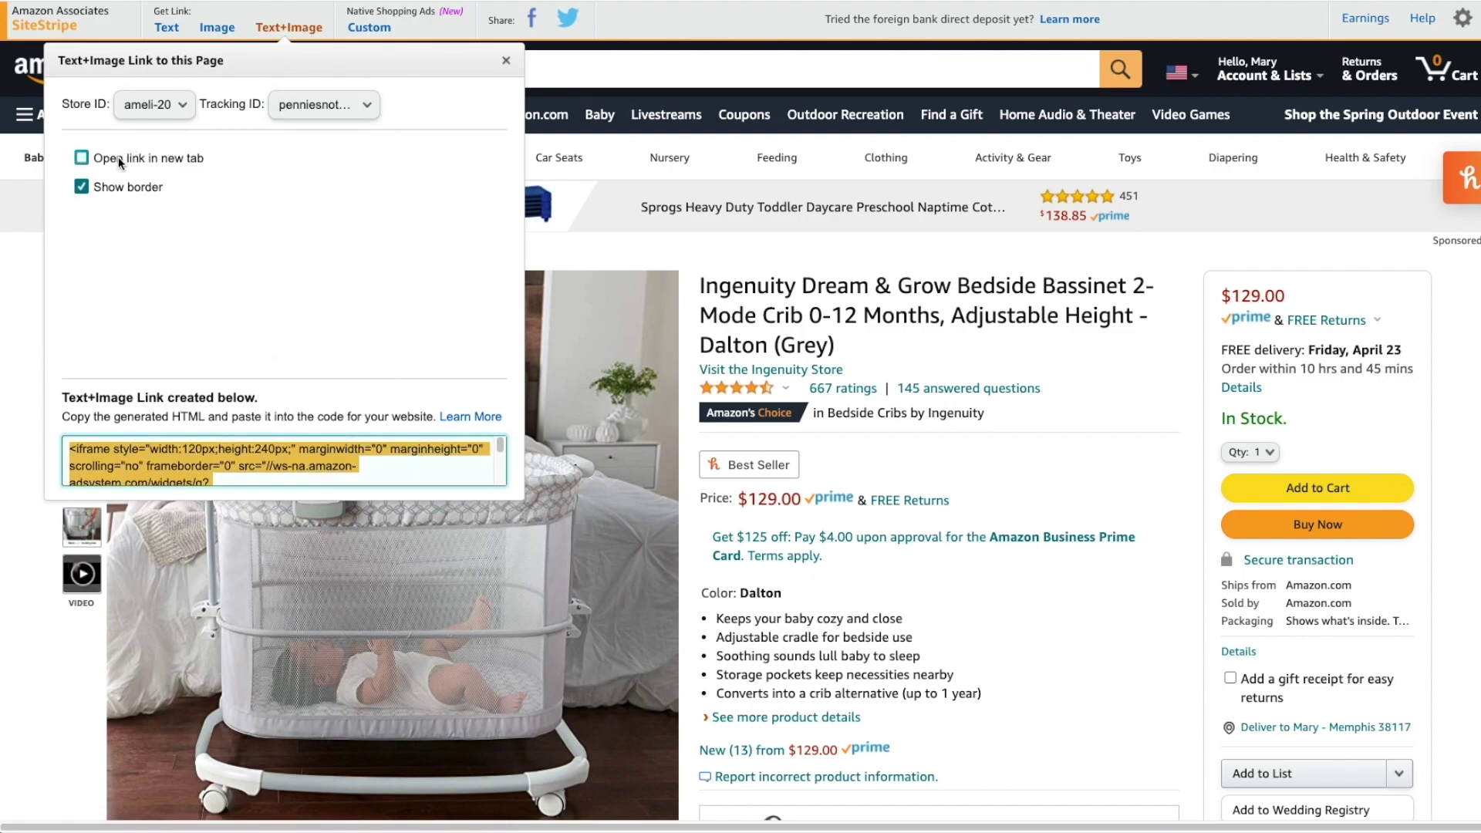
left_click(119, 183)
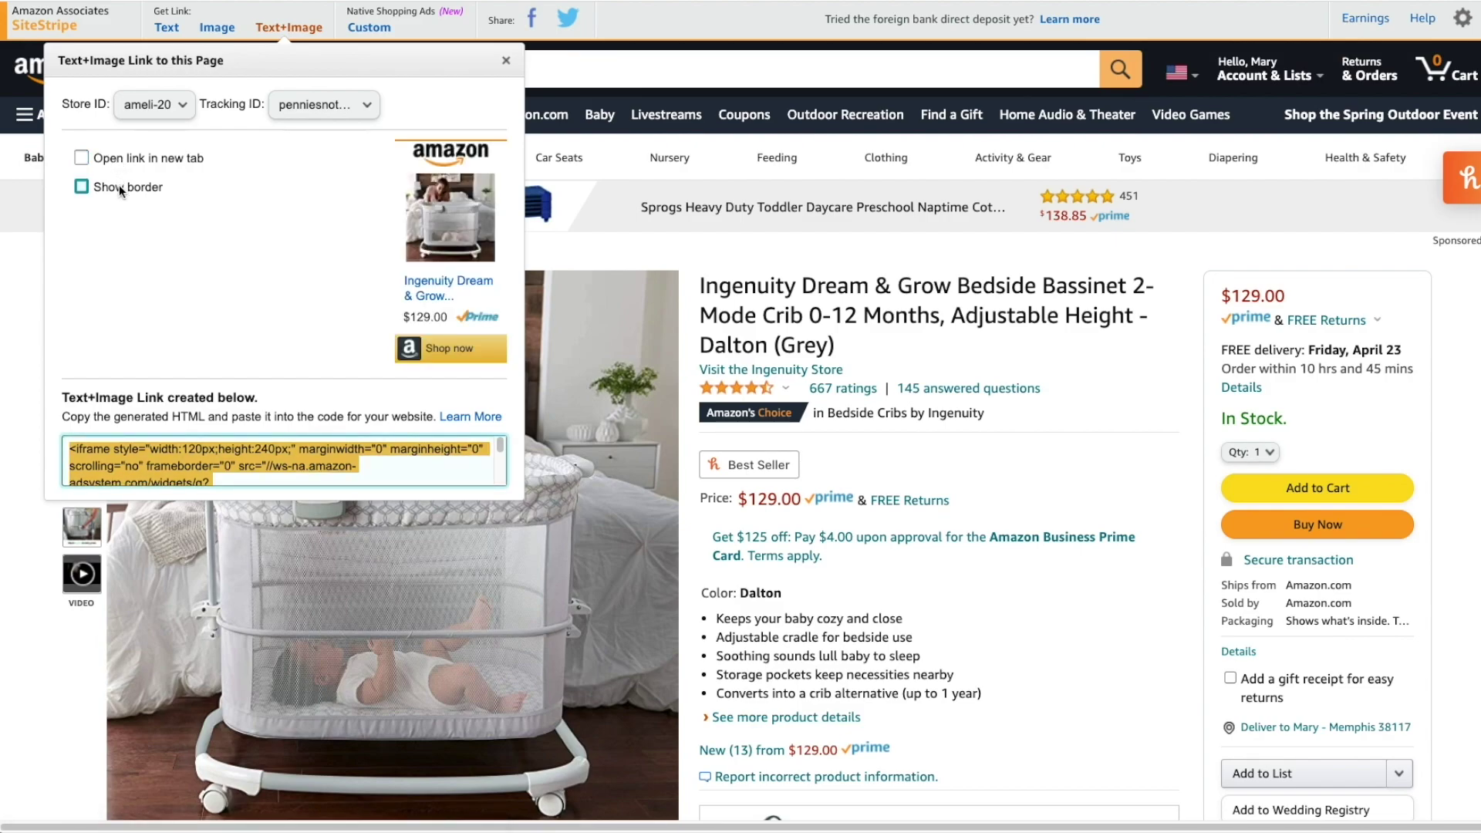
left_click(118, 183)
scroll(289, 424, "down", 1)
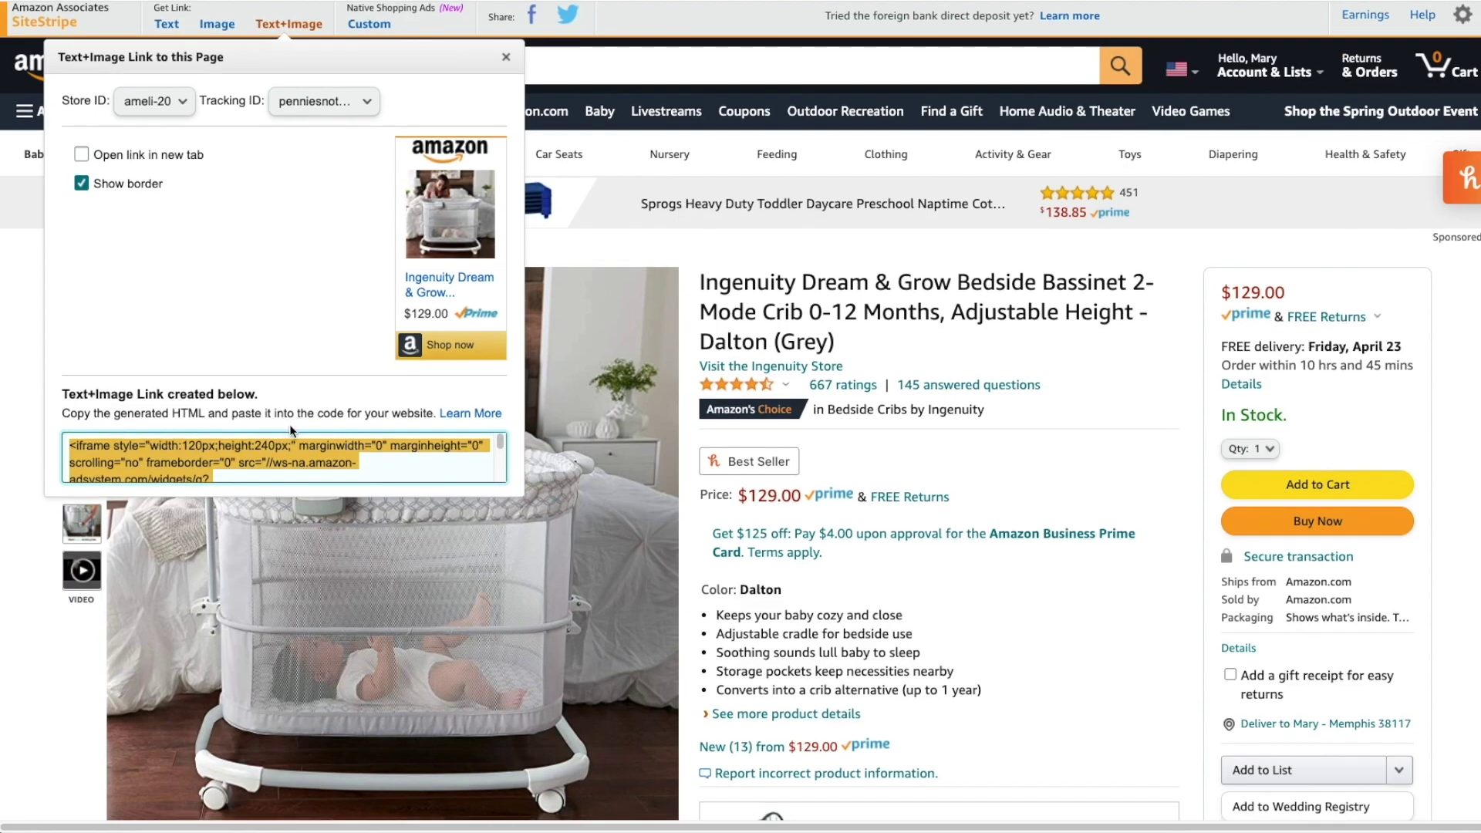
scroll(290, 431, "down", 1)
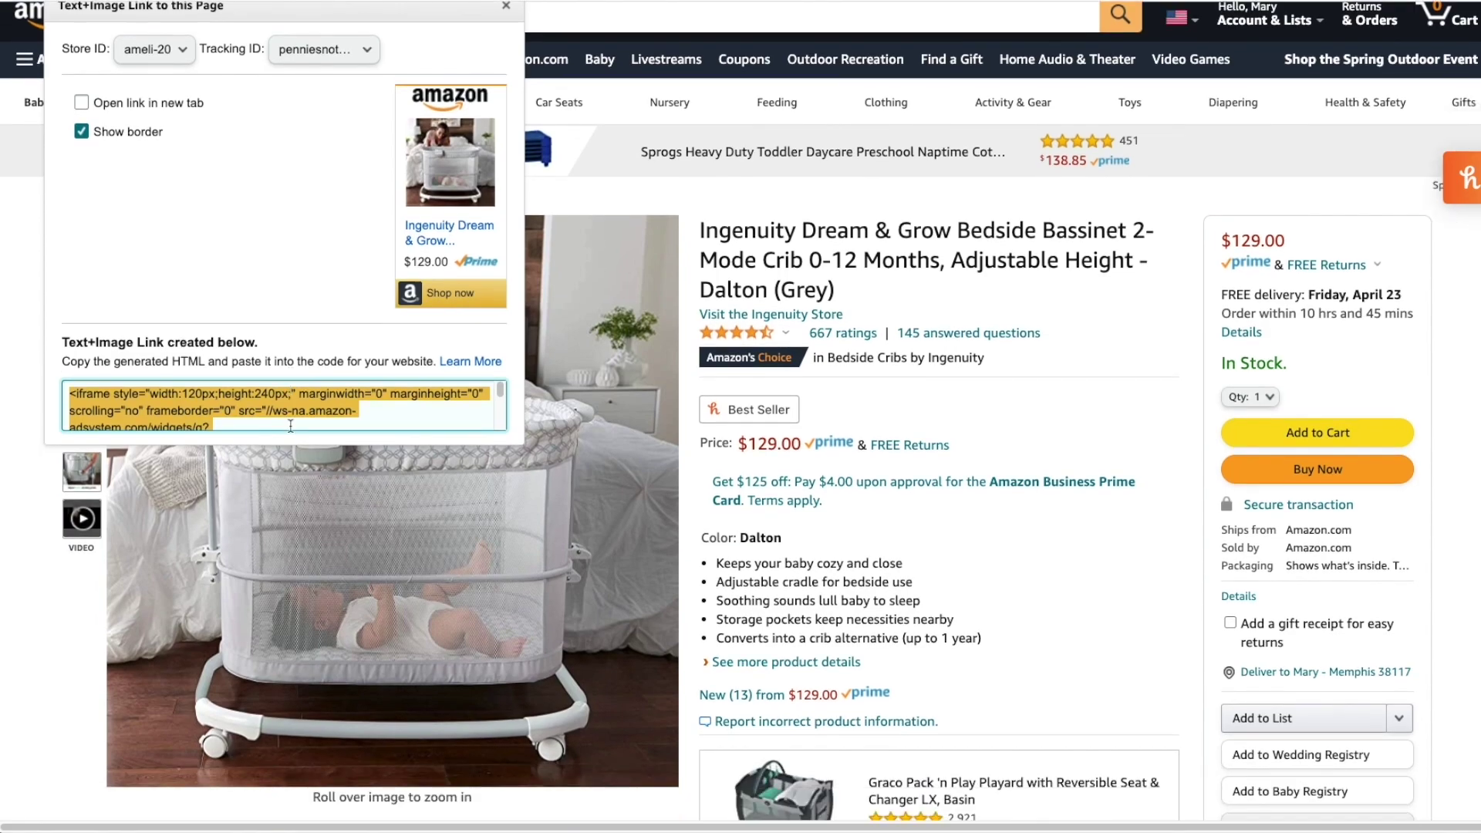
left_click(506, 11)
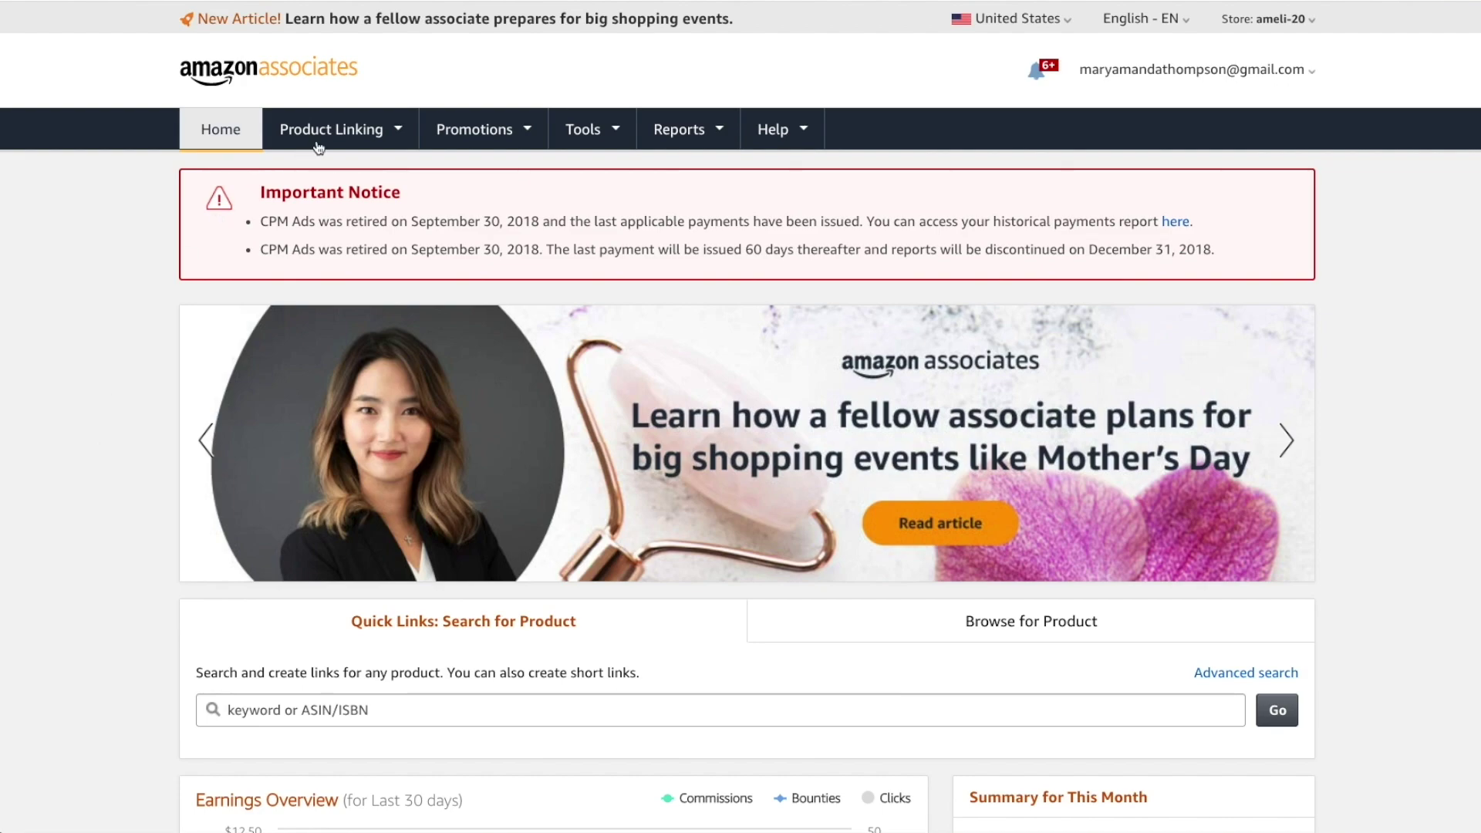
mouse_move(344, 127)
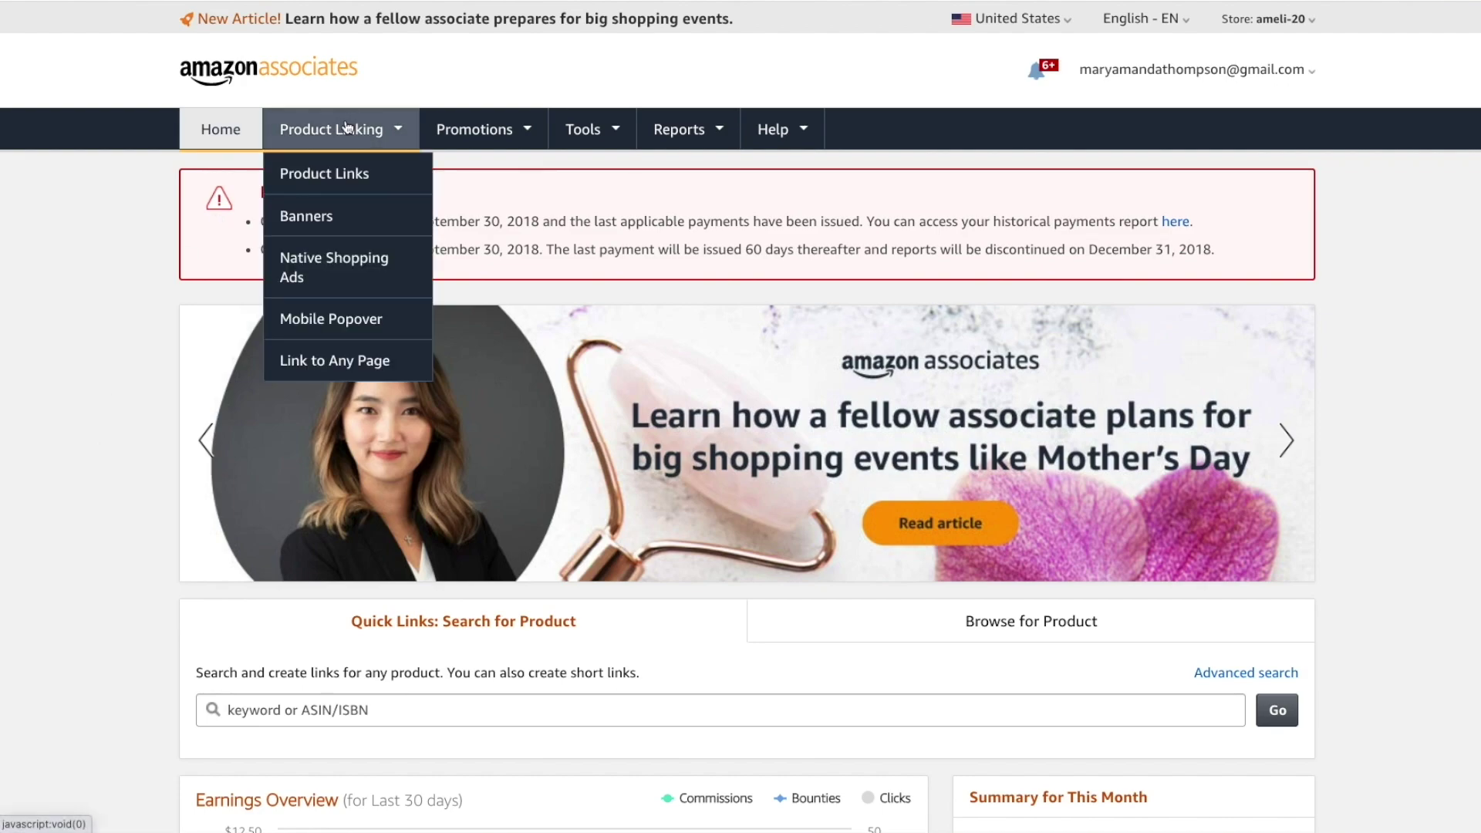
Filter Product Links best sellers to Baby & Nursery and get the newborn diapers' link
left_click(349, 180)
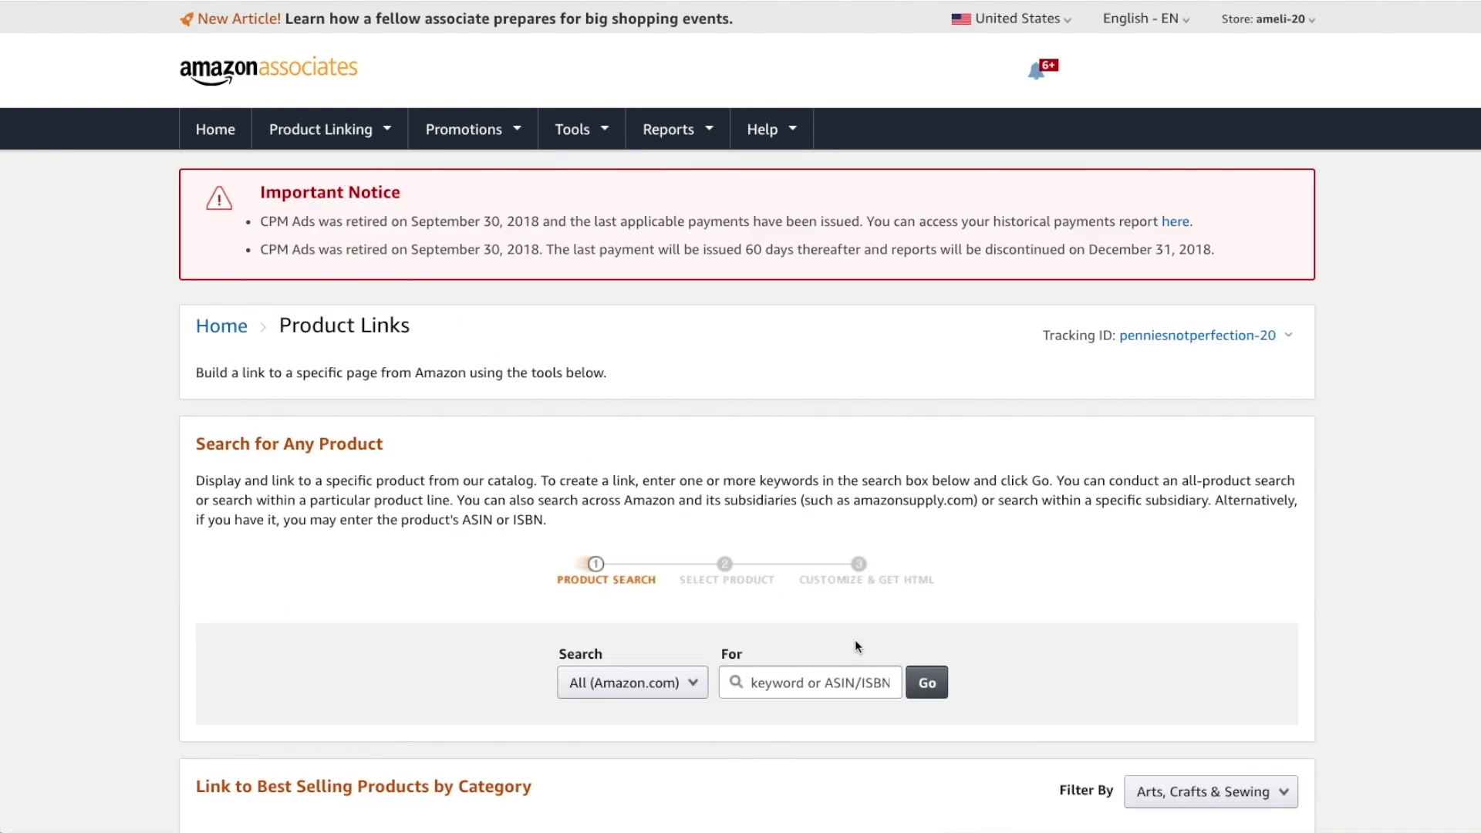
scroll(854, 641, "down", 5)
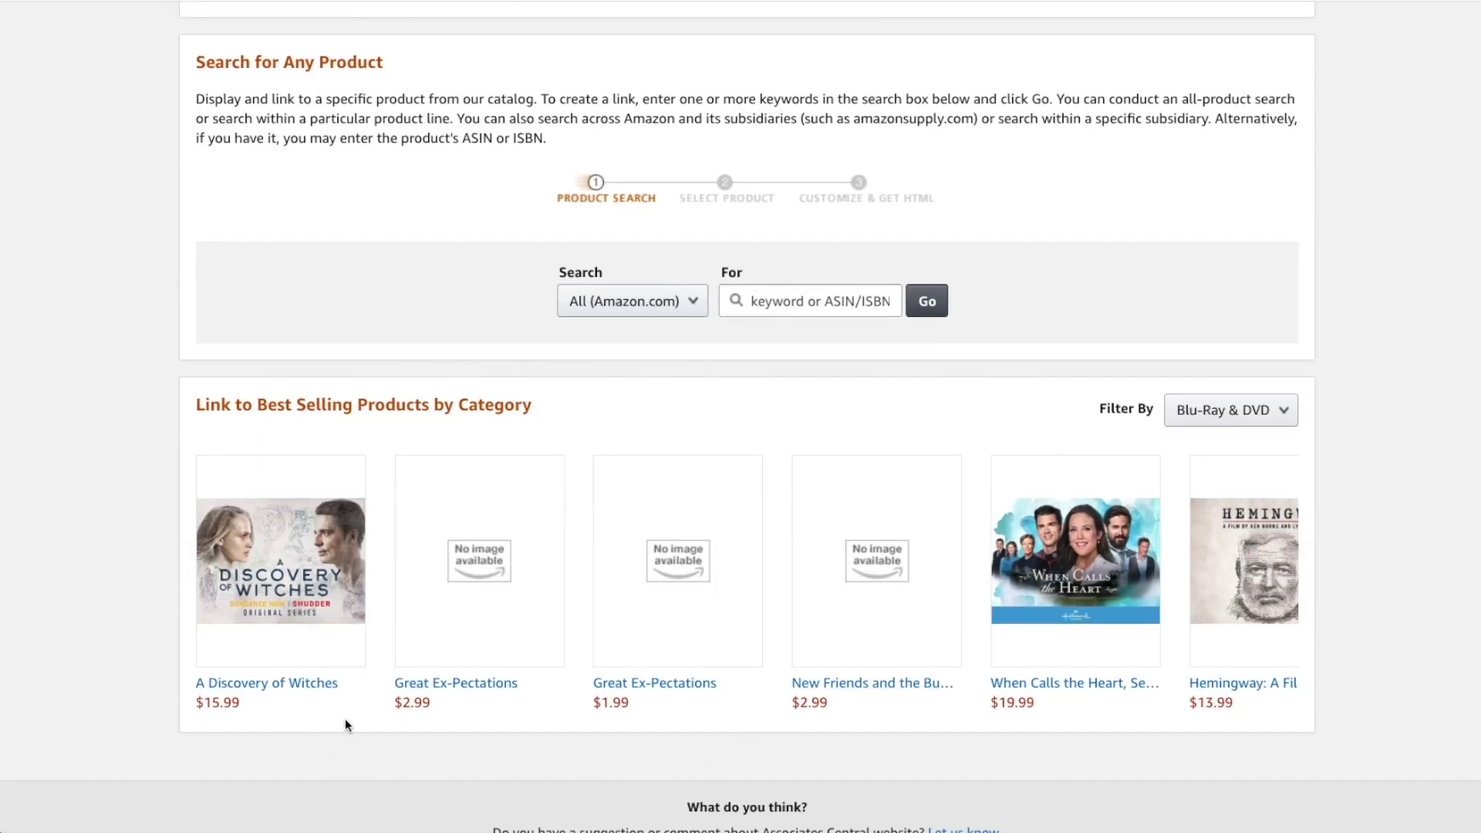
left_click(1283, 410)
left_click(1286, 466)
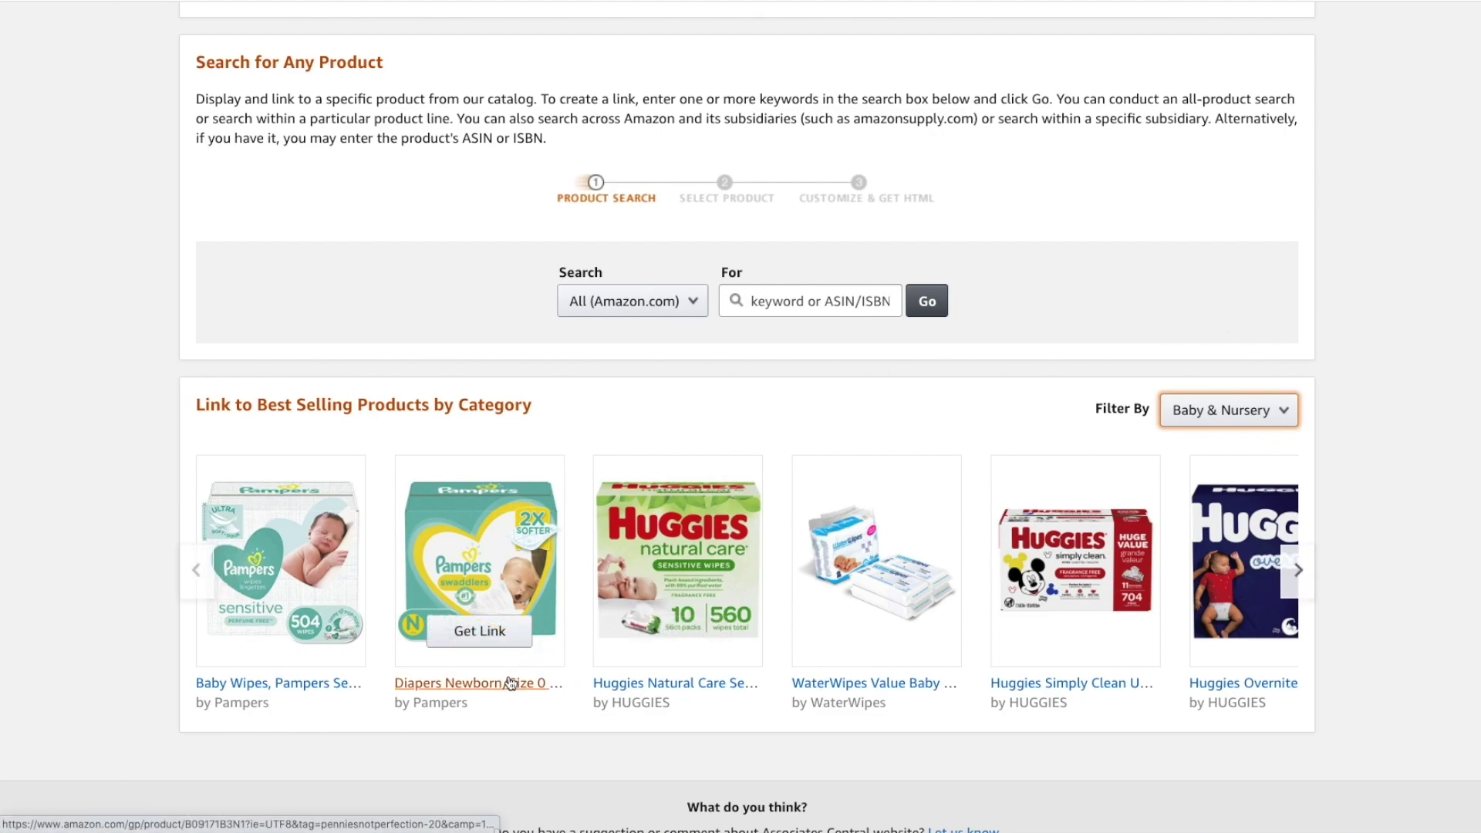
left_click(476, 633)
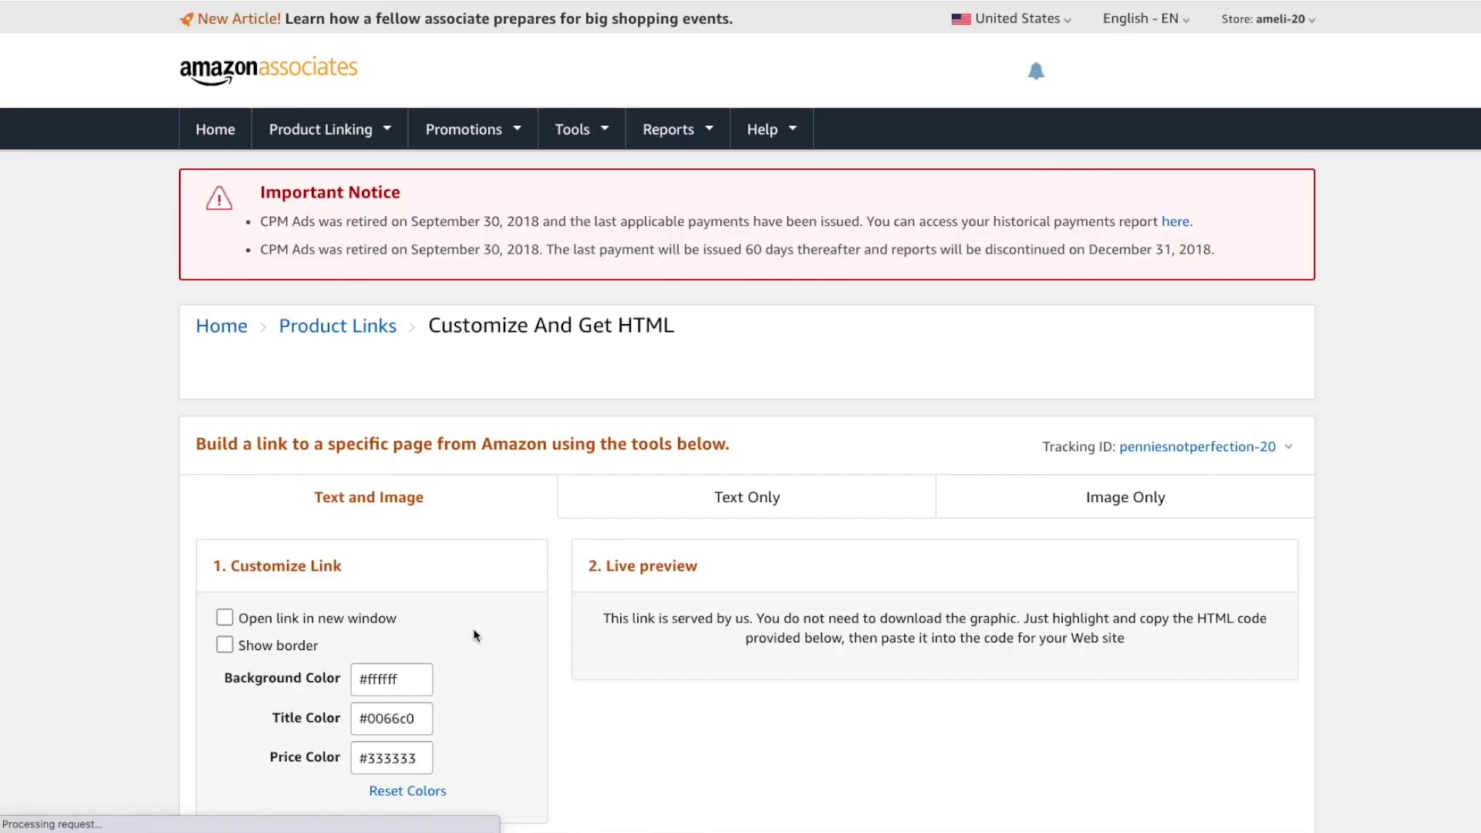
Make the diapers link Text Only and compare its Short, Standard and HTML versions
scroll(553, 594, "down", 3)
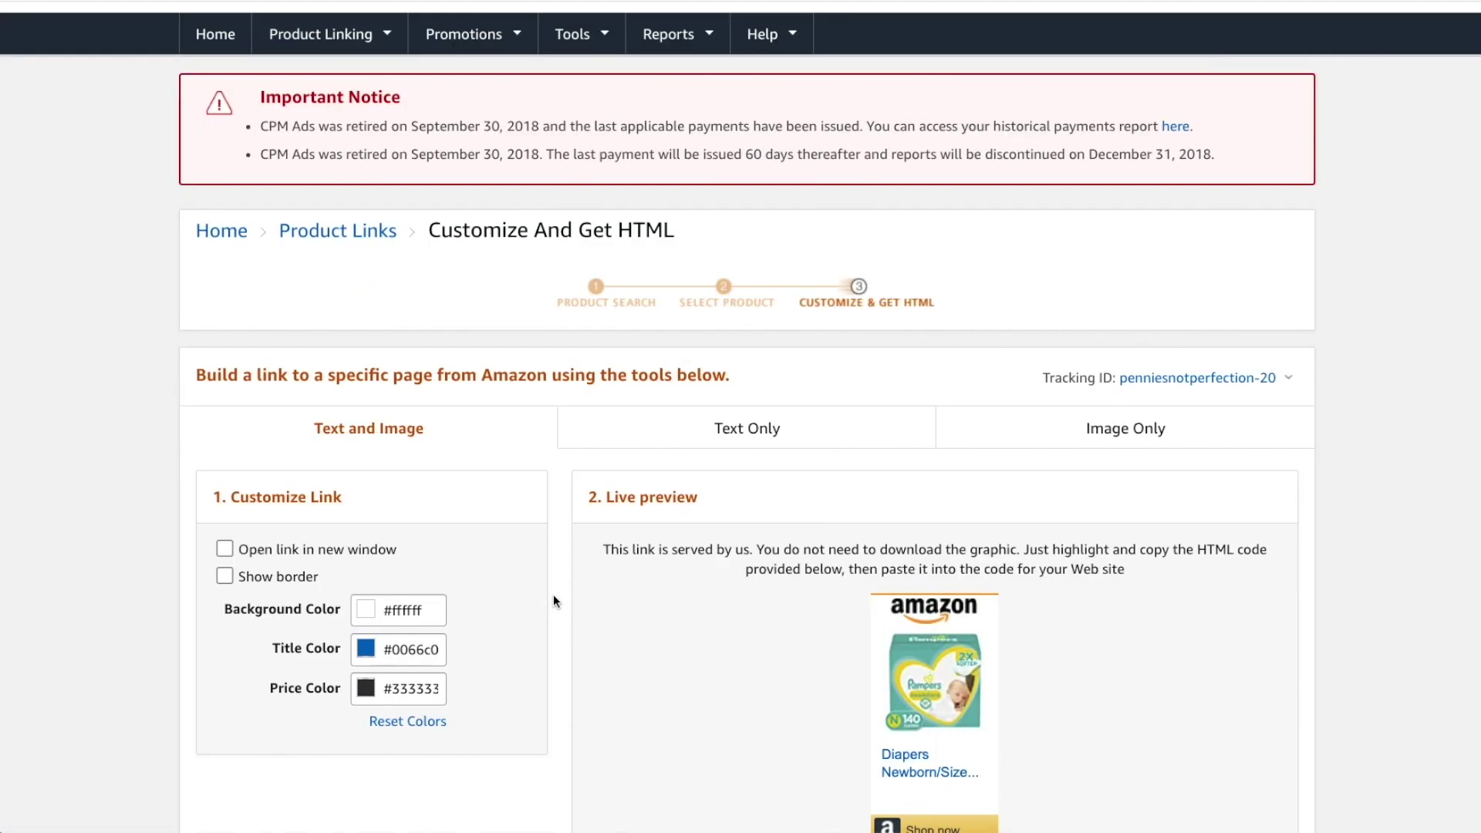
scroll(554, 601, "down", 1)
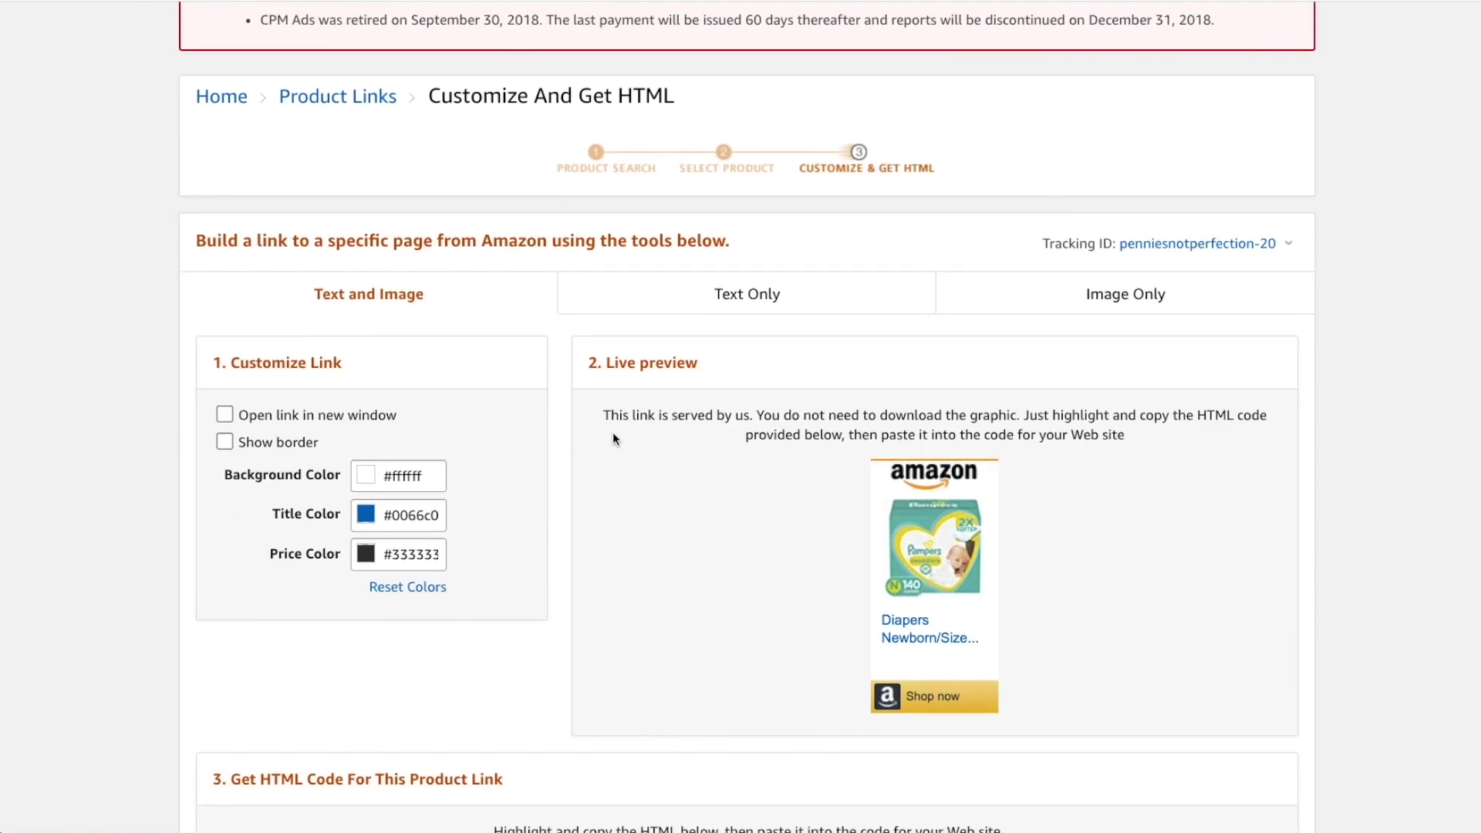
left_click(757, 296)
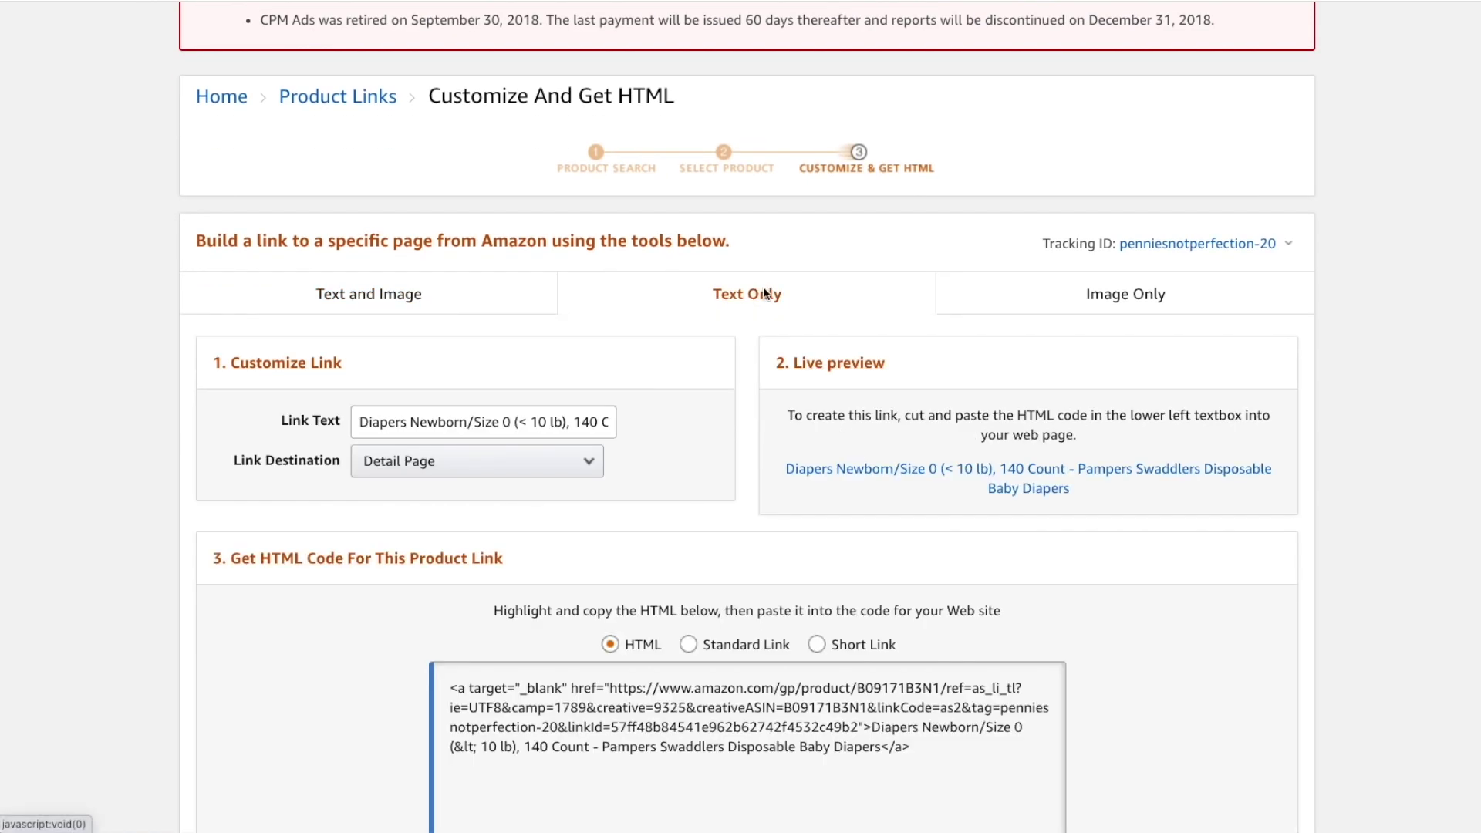
scroll(765, 461, "down", 1)
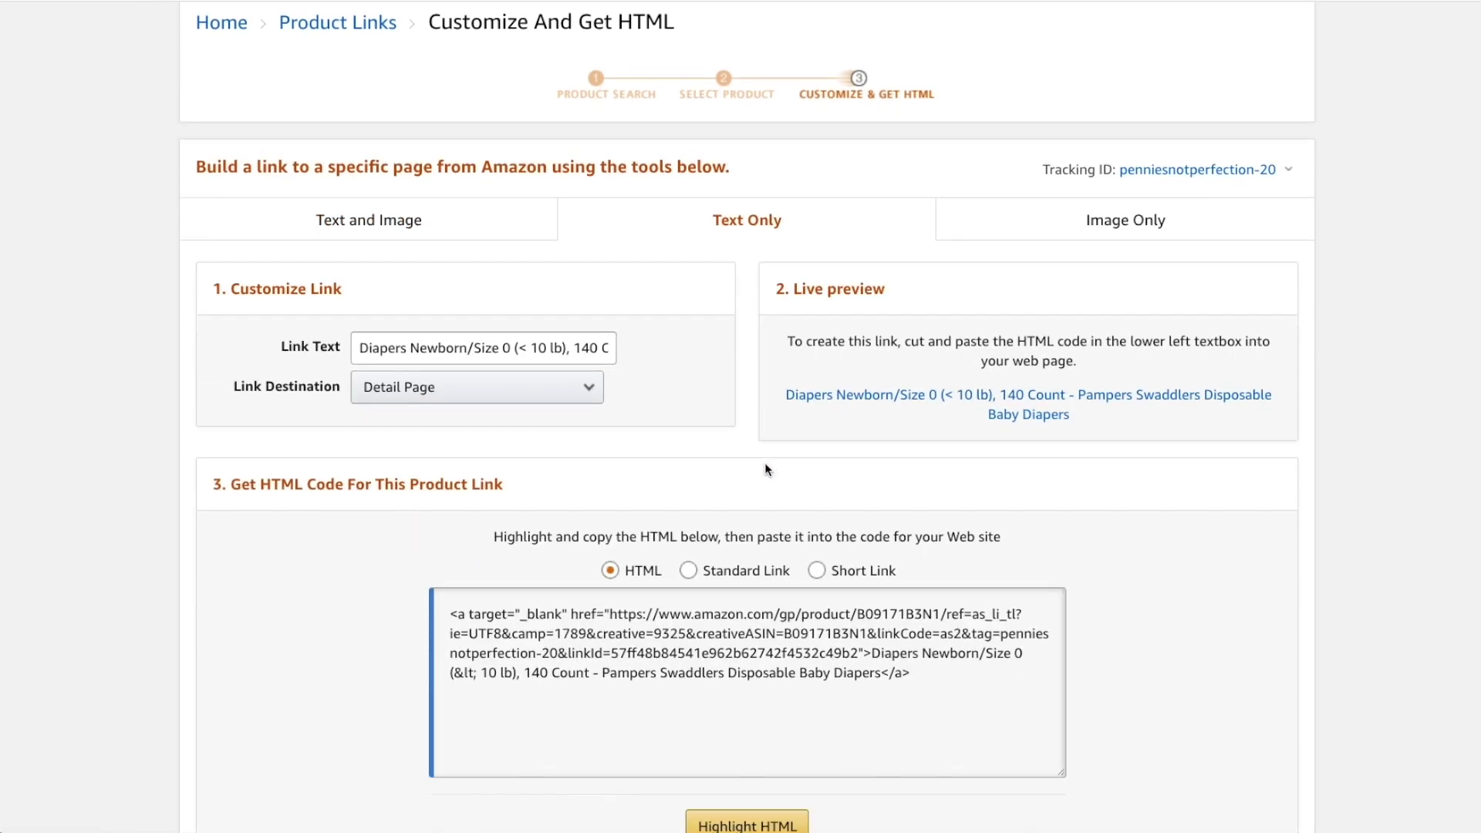
left_click(819, 570)
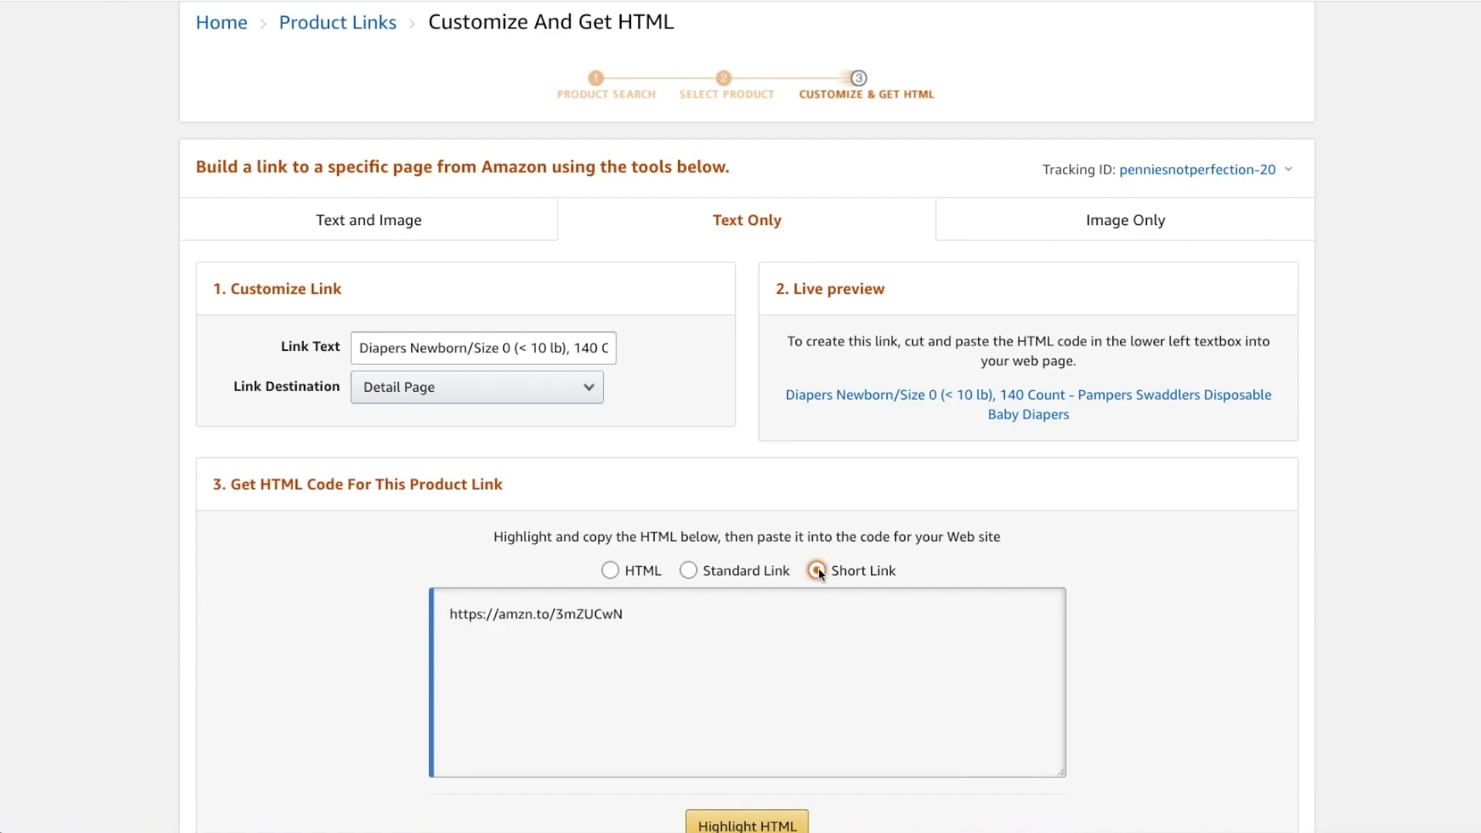
left_click(729, 568)
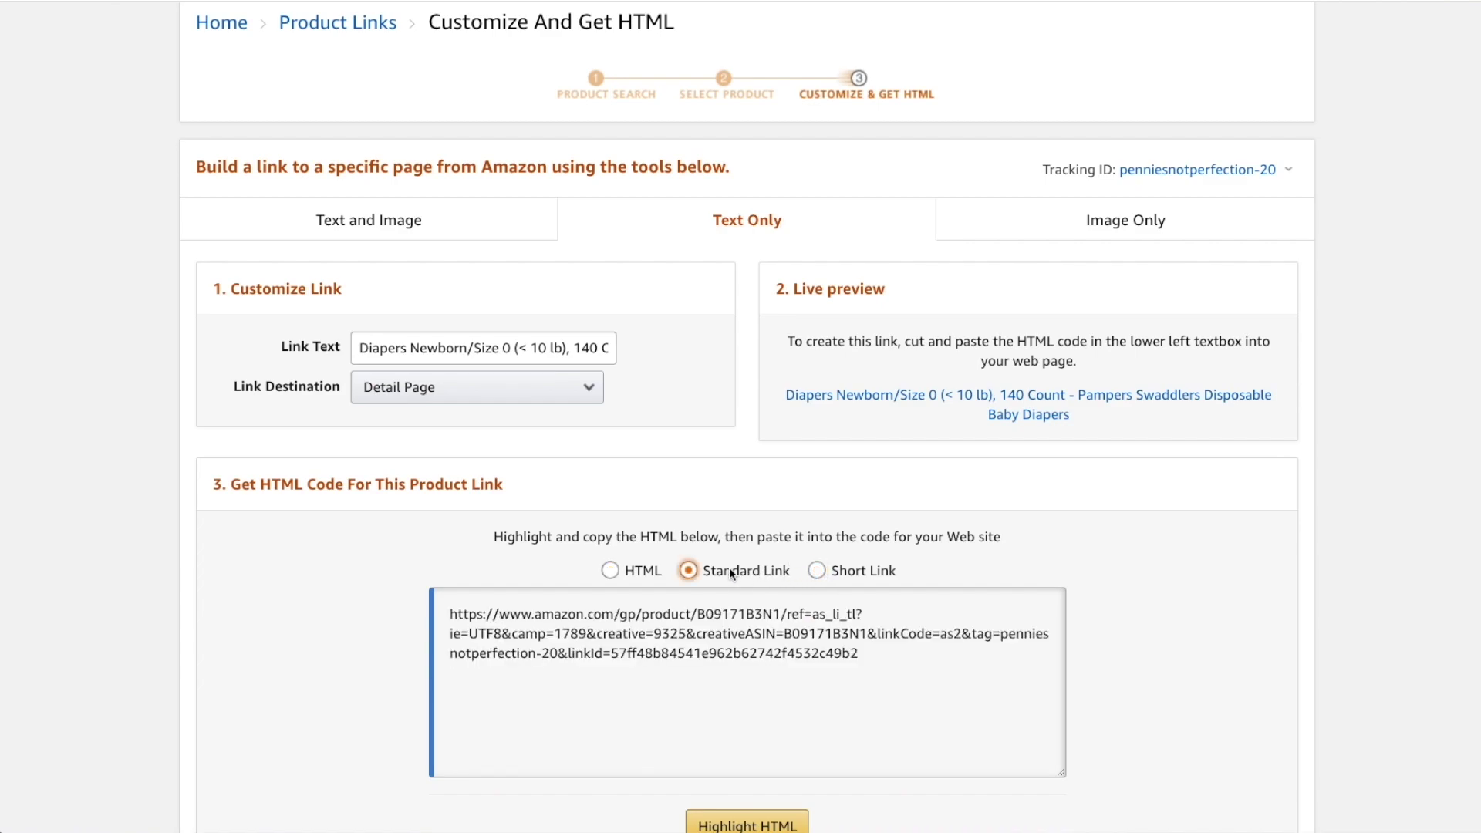
left_click(819, 570)
left_click(638, 571)
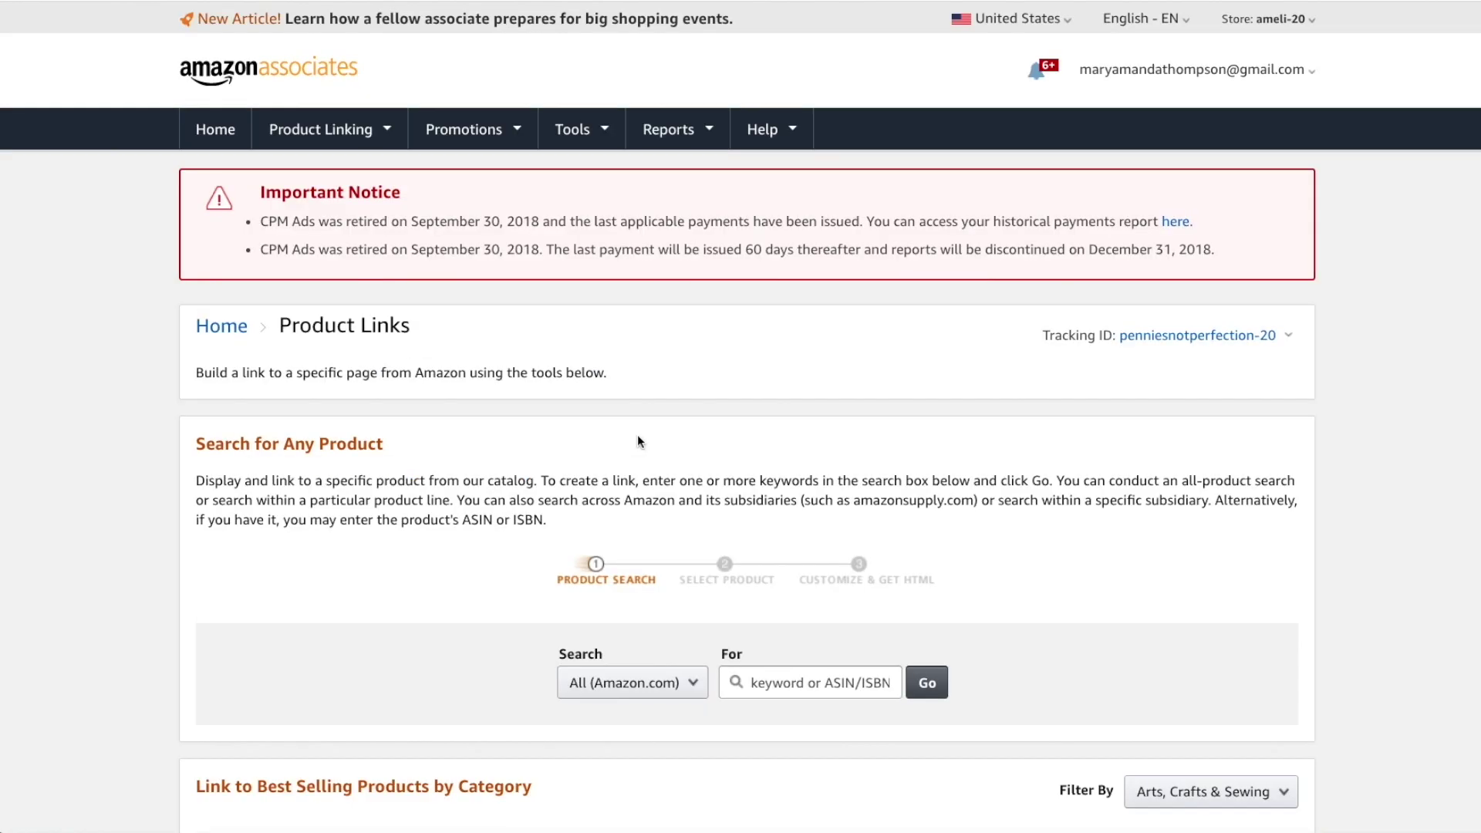
Search the Product Links catalog for 'baby bassinet'
scroll(638, 440, "down", 2)
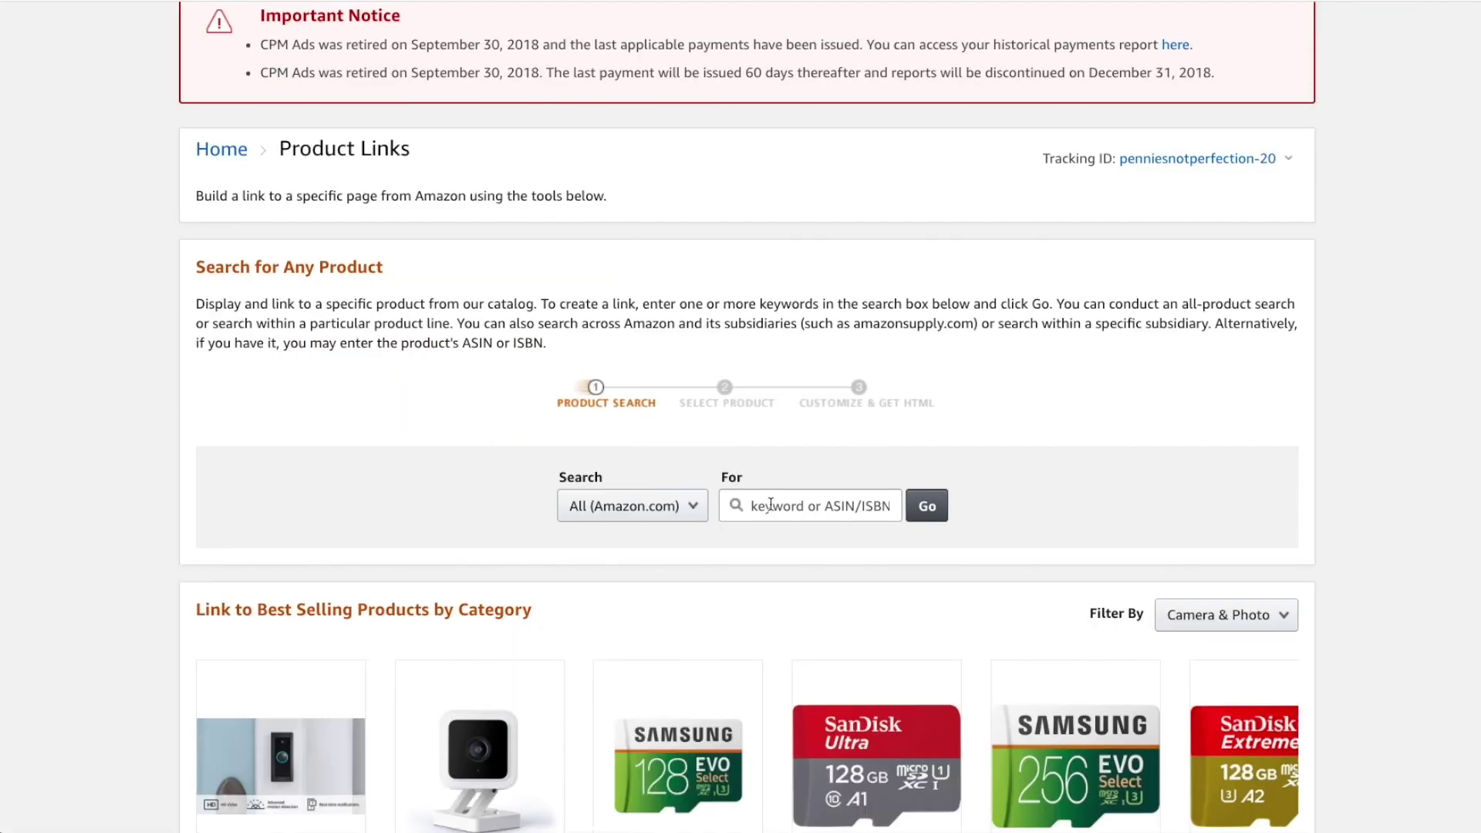
left_click(770, 504)
scroll(770, 504, "down", 1)
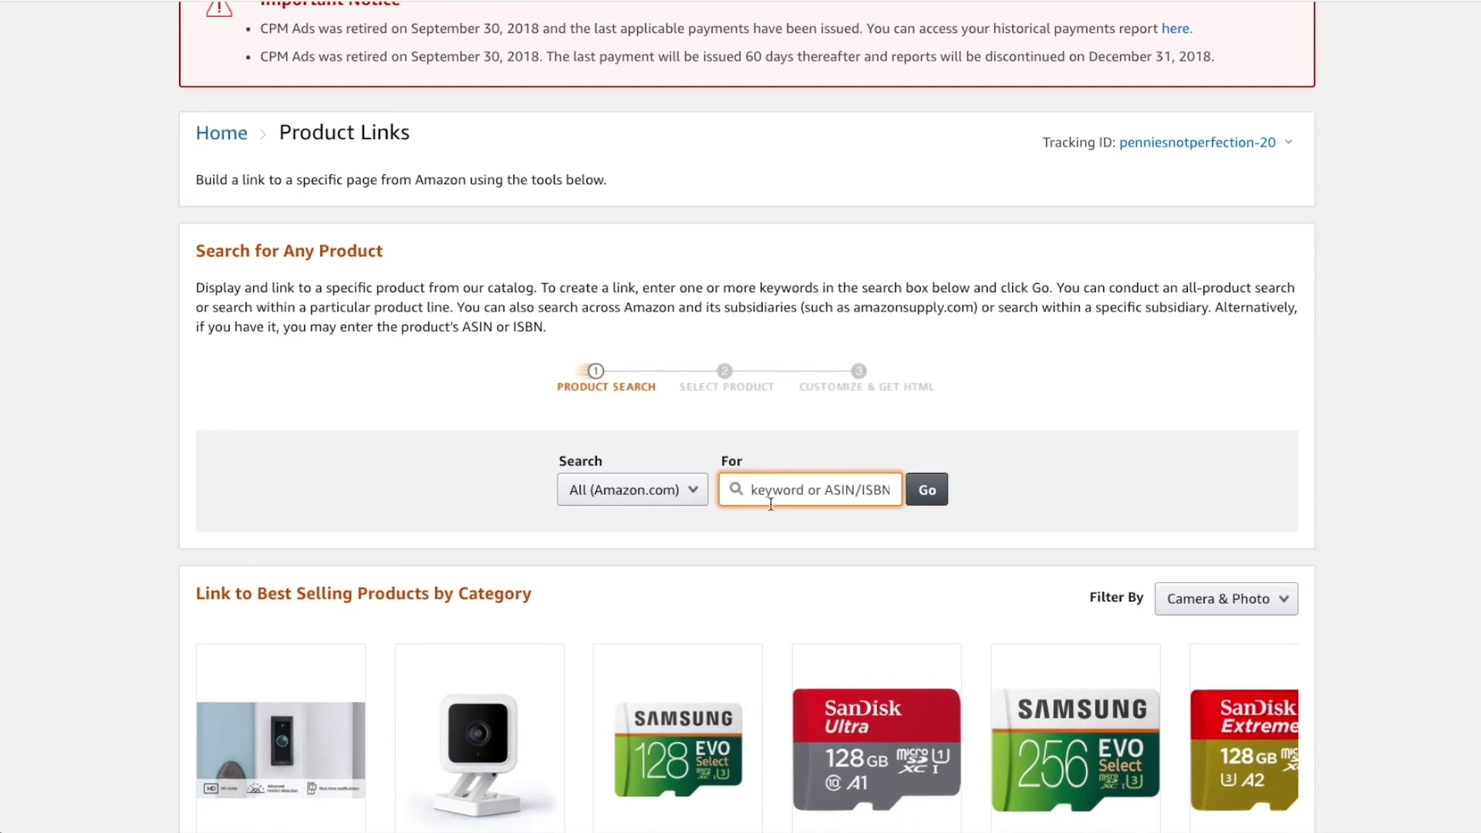
type("baby bassinet")
key("Return")
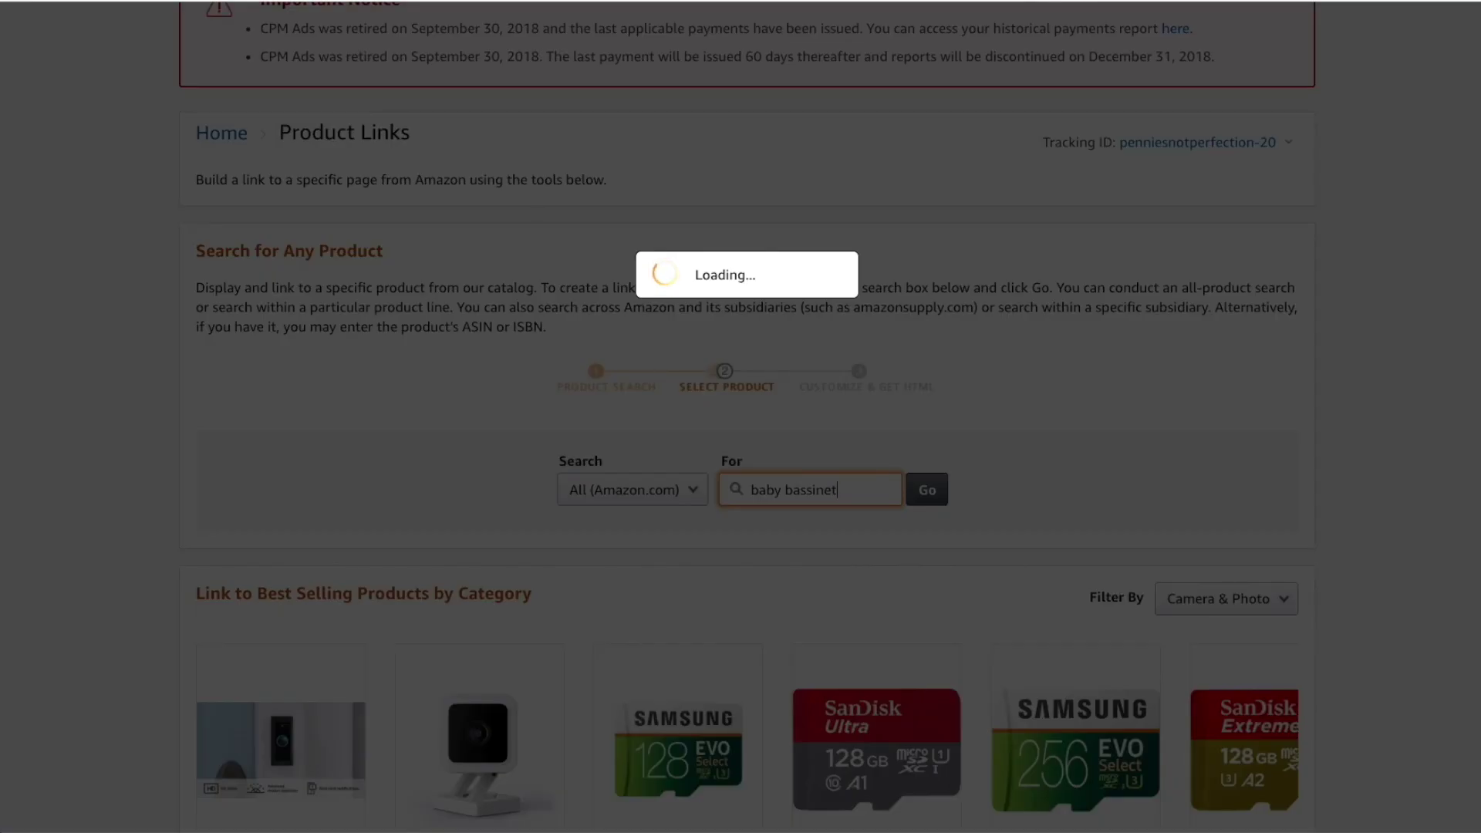
Sort the bassinet results by Avg. Customer Review
scroll(807, 505, "down", 3)
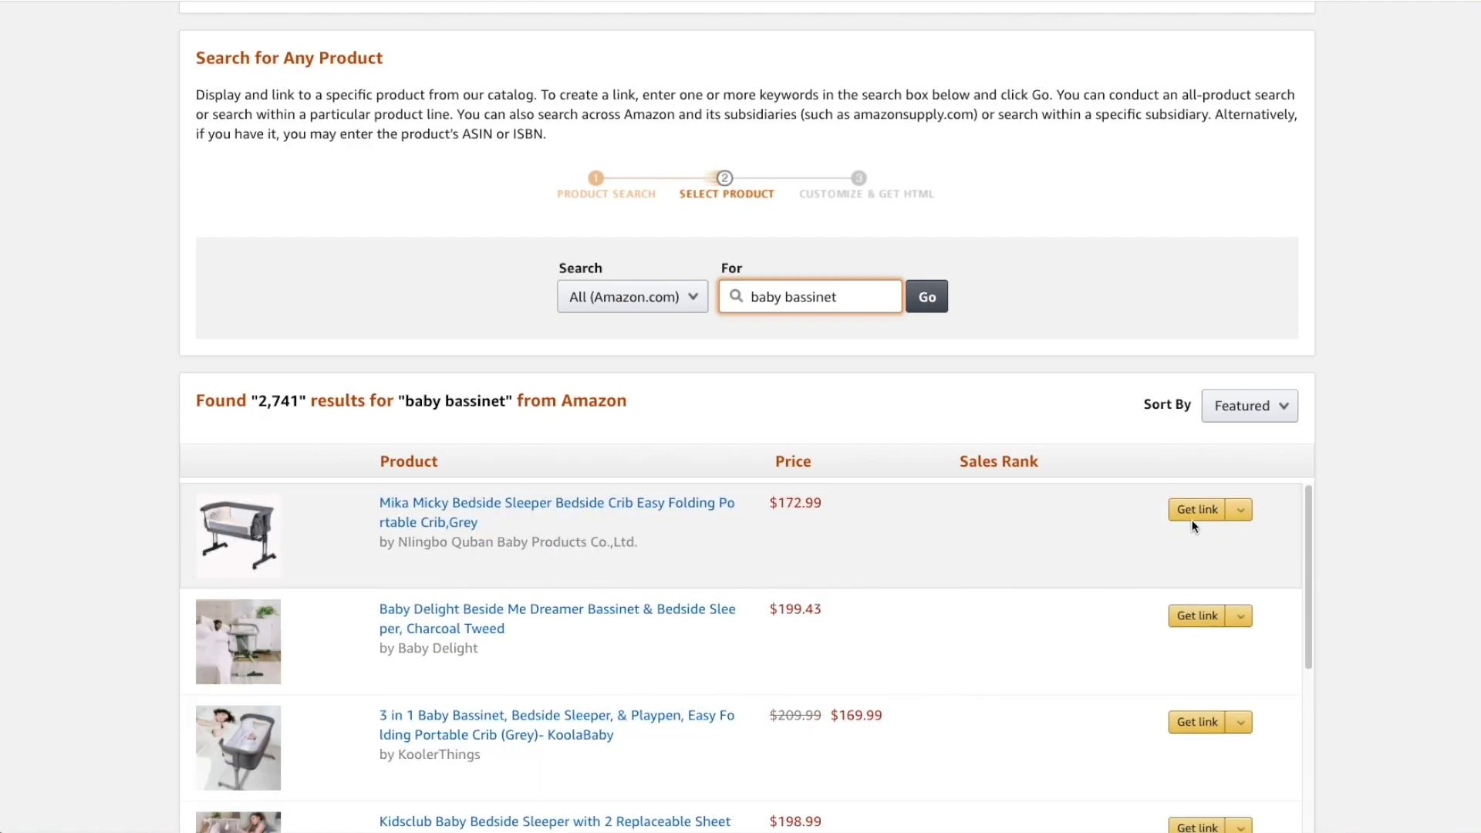
scroll(1450, 448, "down", 2)
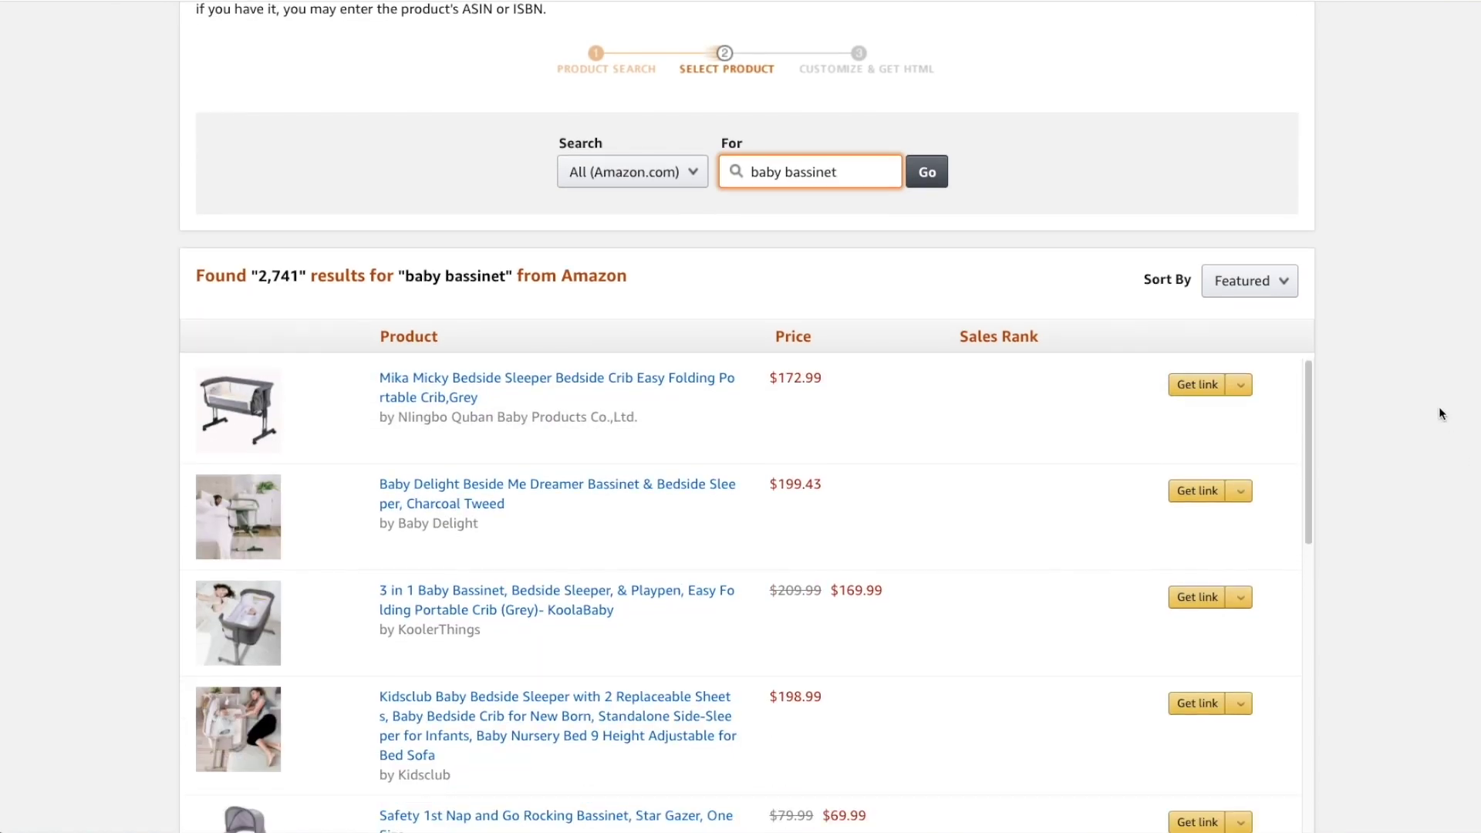
left_click(1271, 292)
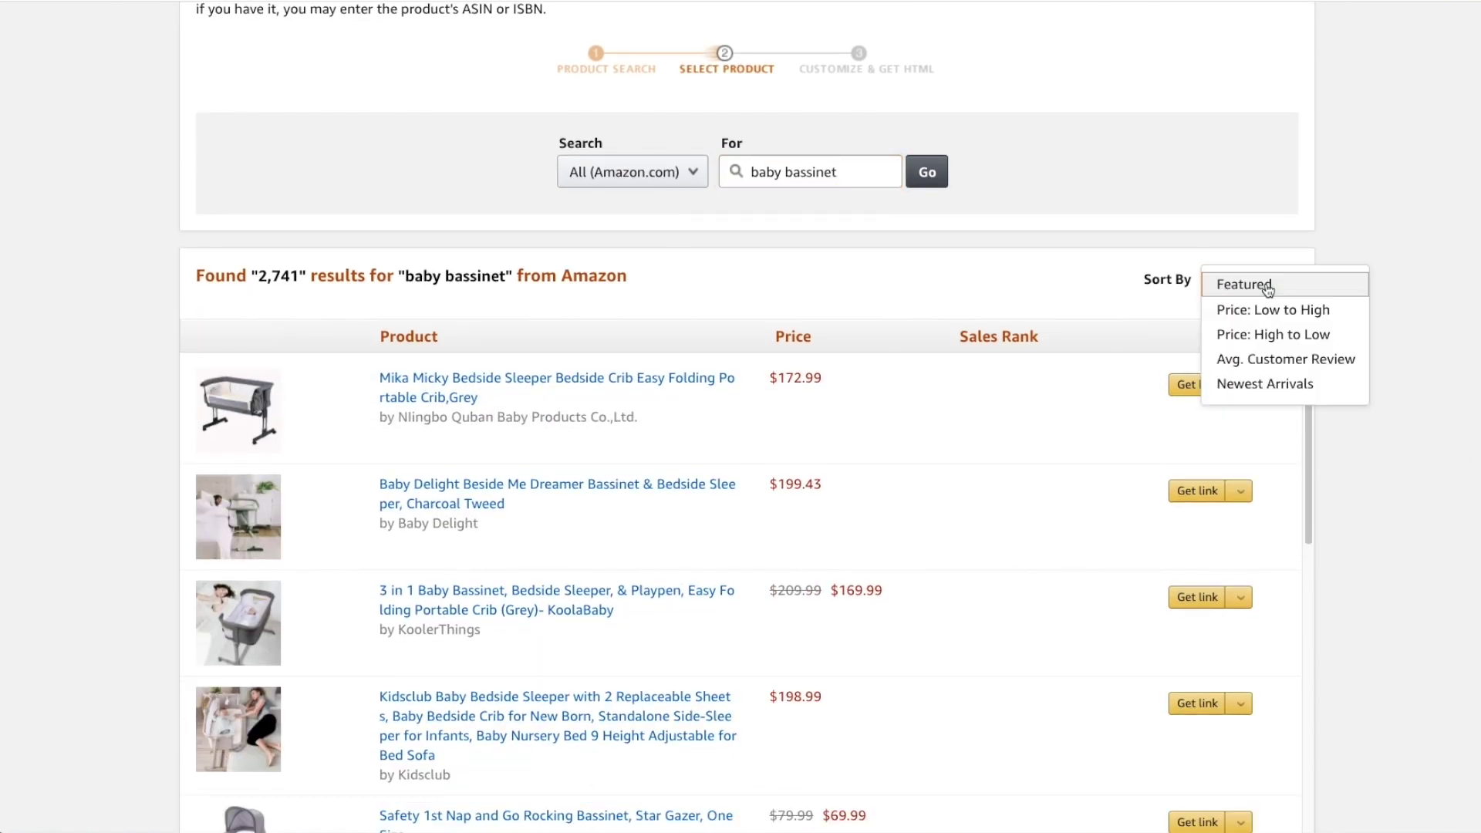
left_click(1283, 361)
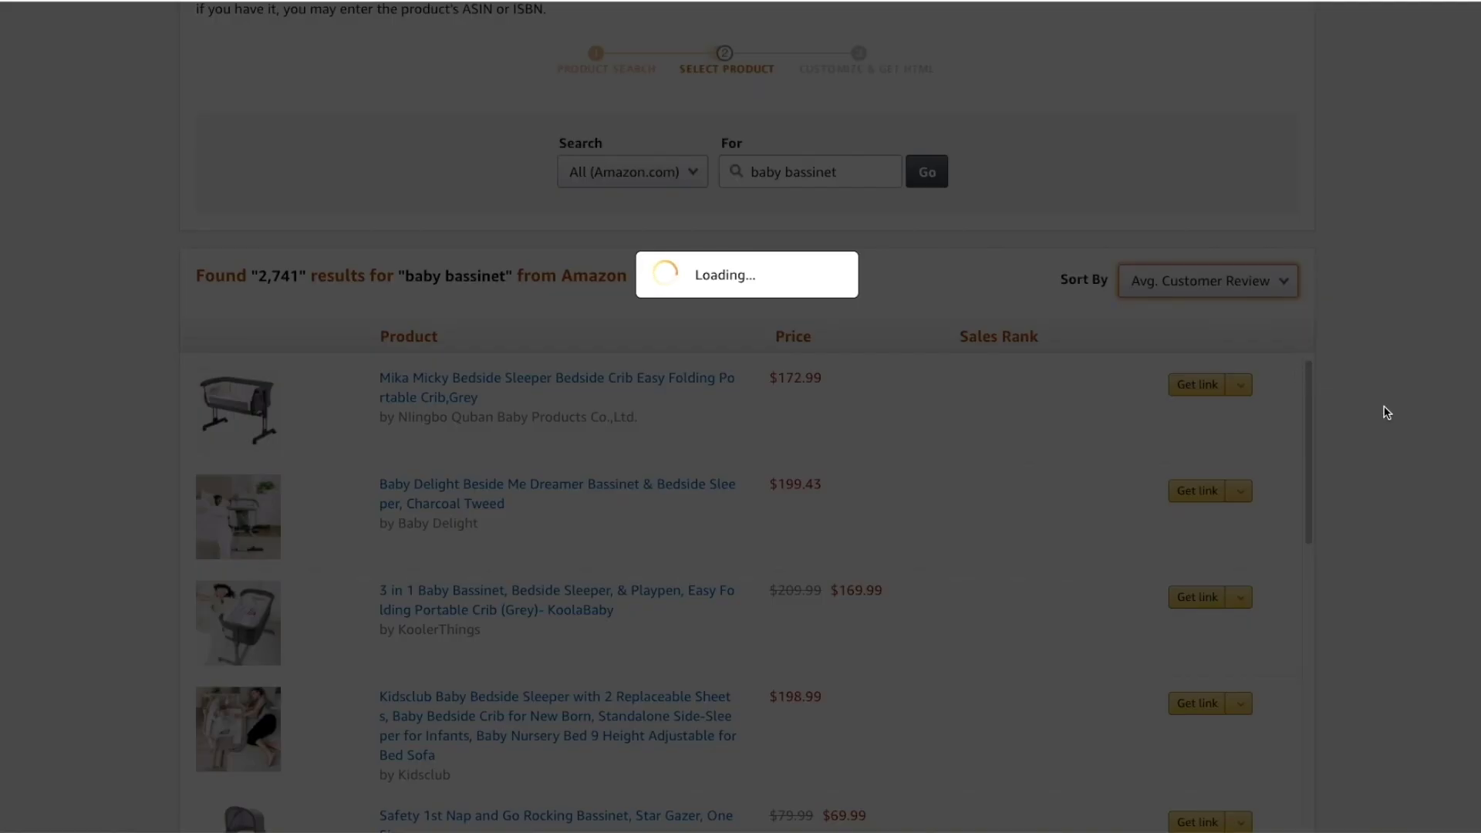
scroll(1392, 423, "down", 1)
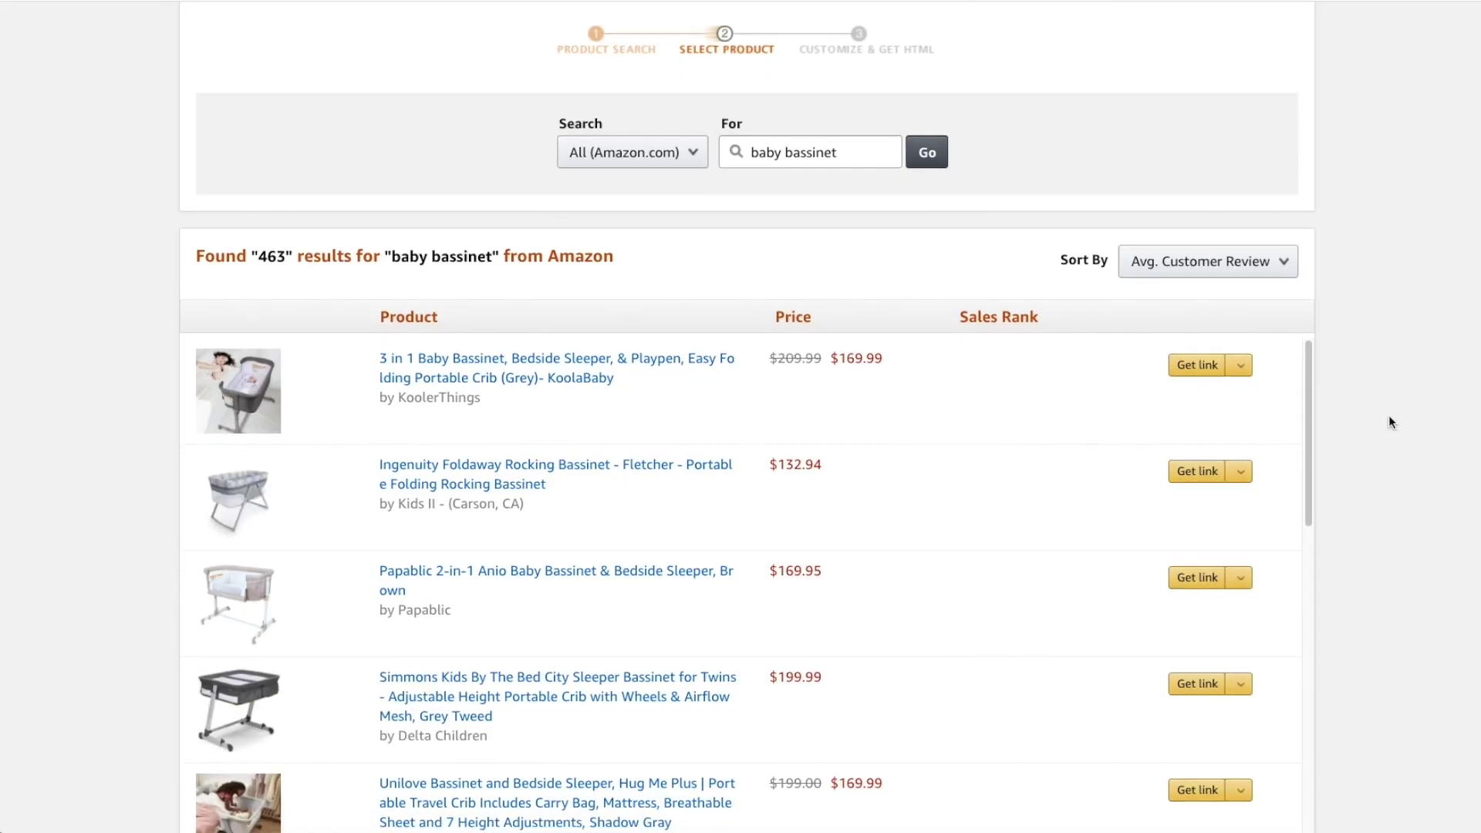
Get the top-rated bassinet's text link, shorten it to amzn.to, and select the short URL
left_click(1242, 367)
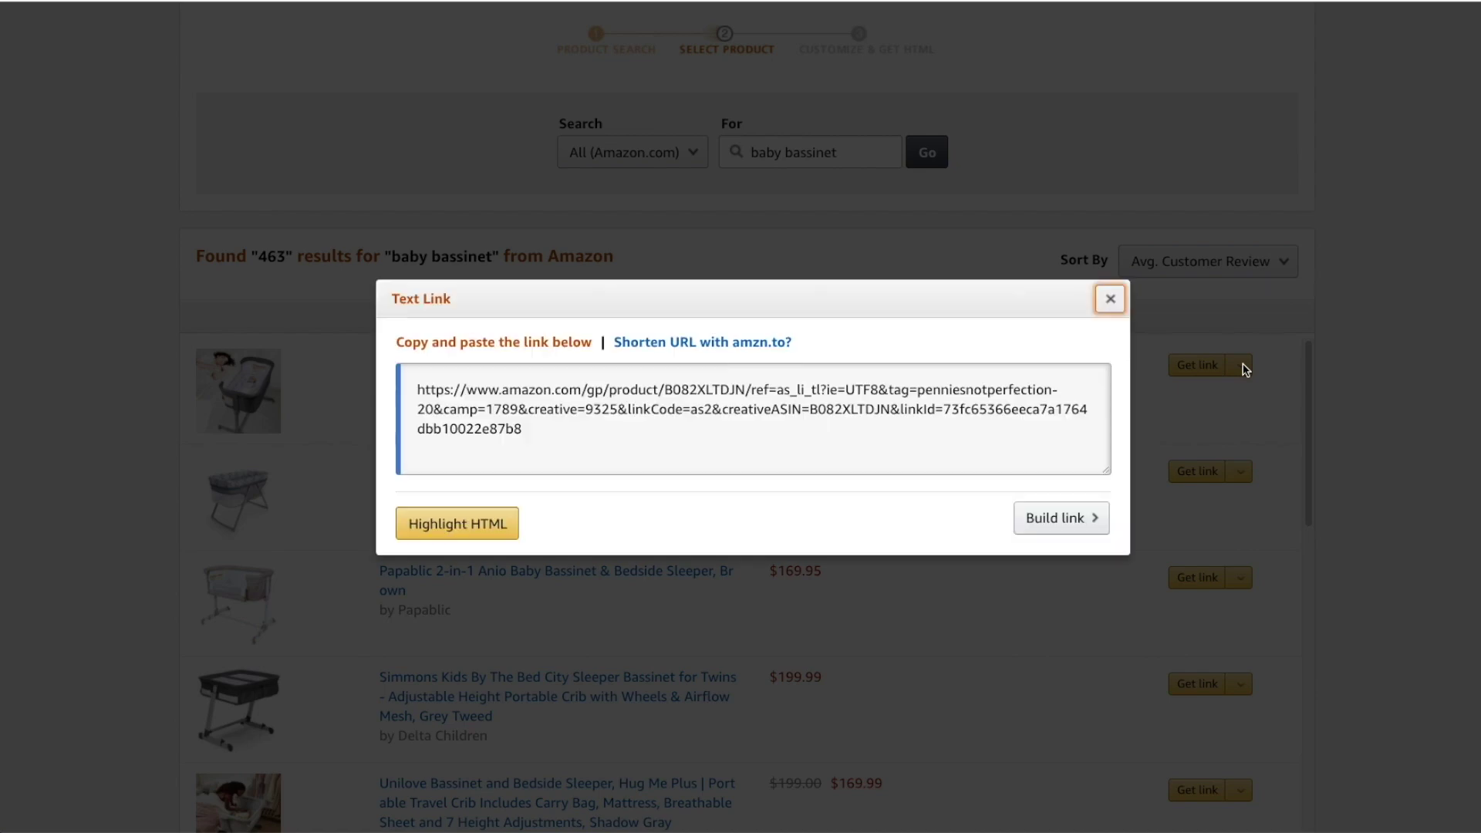
left_click(672, 425)
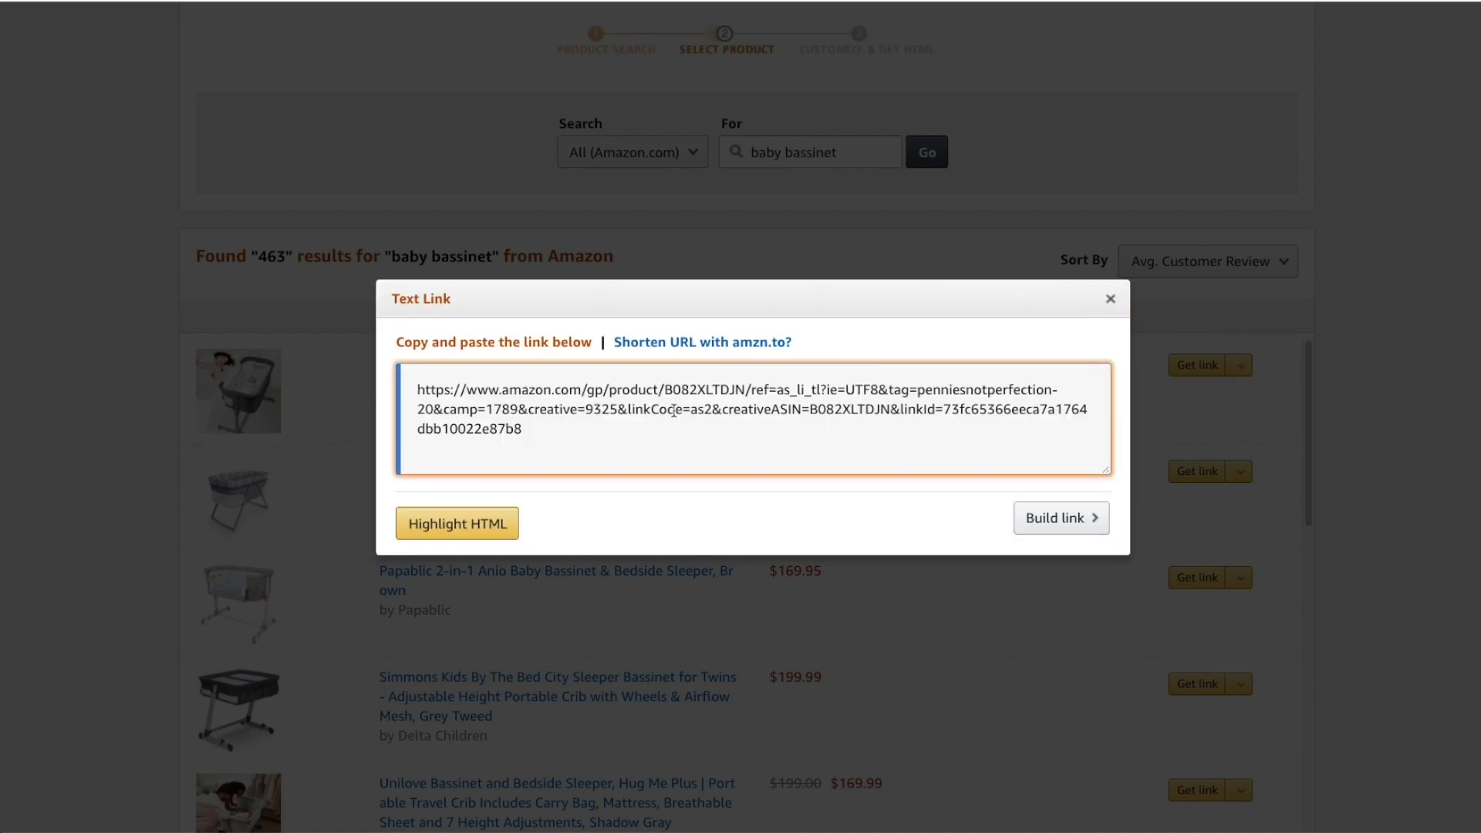
key("ctrl+a")
left_click(463, 528)
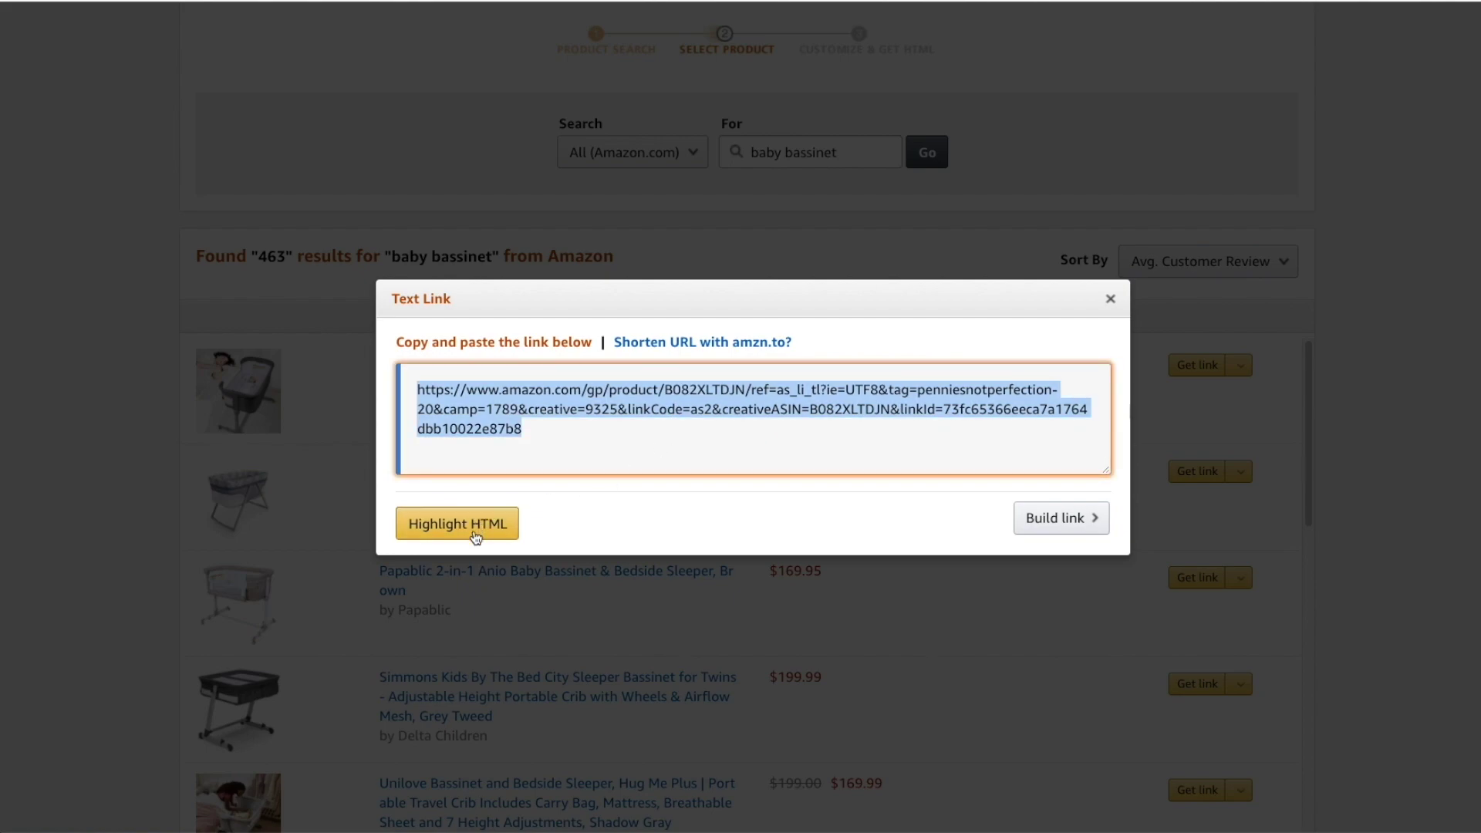
left_click(741, 342)
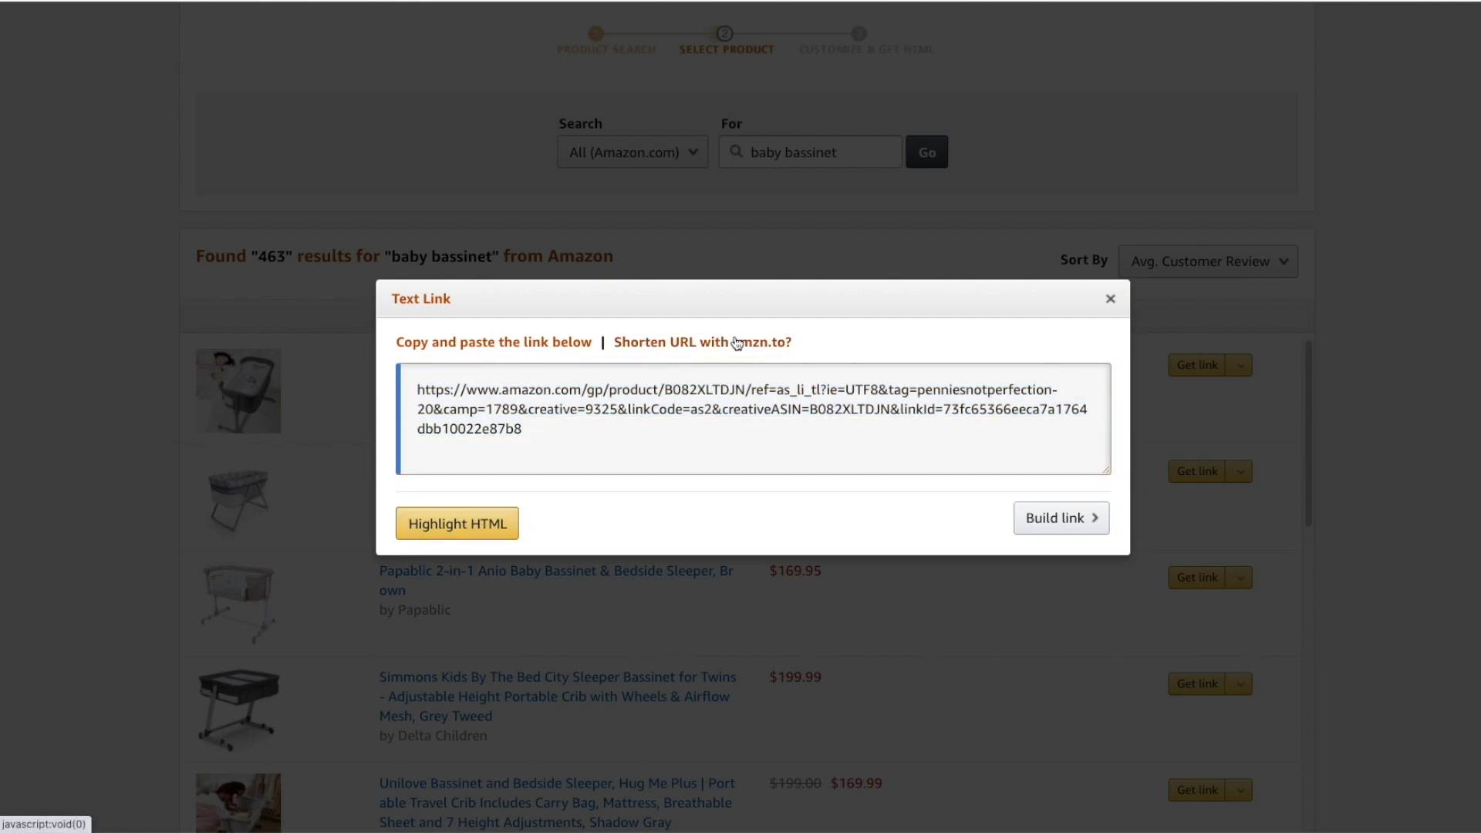
left_click(602, 382)
key("ctrl+a")
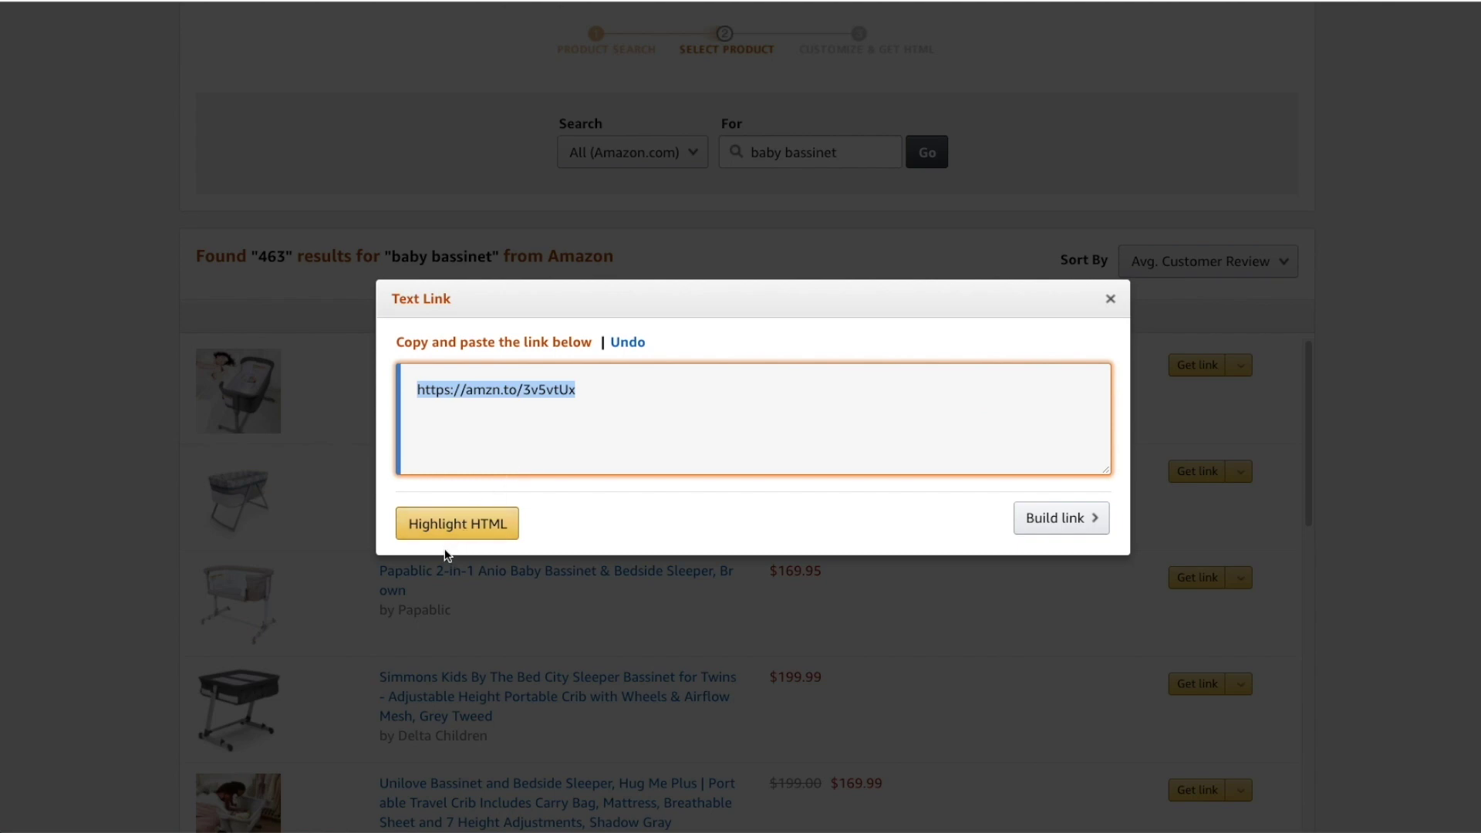
left_click(1054, 520)
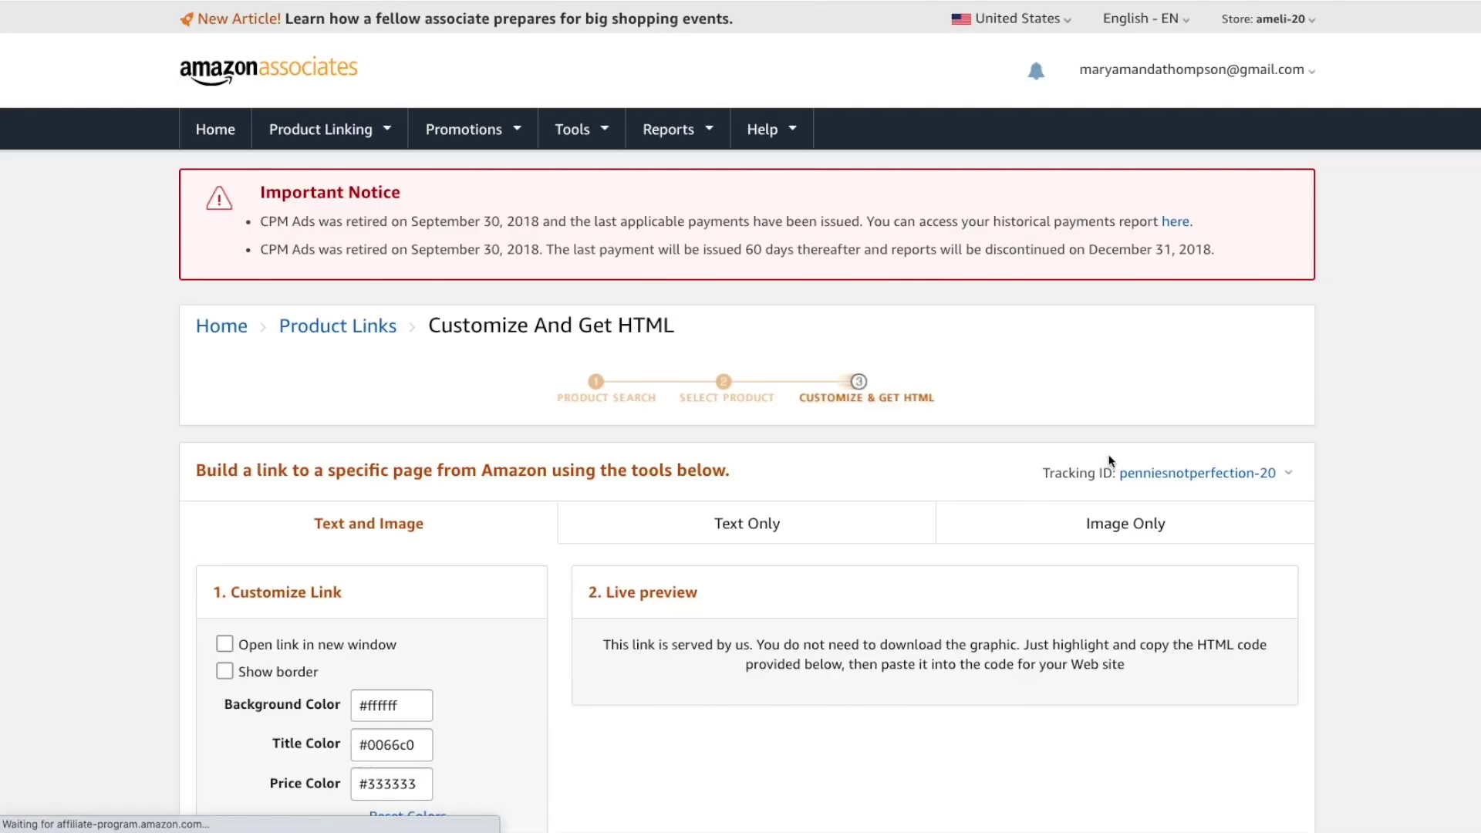
Build a Text Only link for the KoolaBaby bassinet with Detail Page as destination
scroll(1110, 456, "down", 4)
scroll(1109, 456, "down", 3)
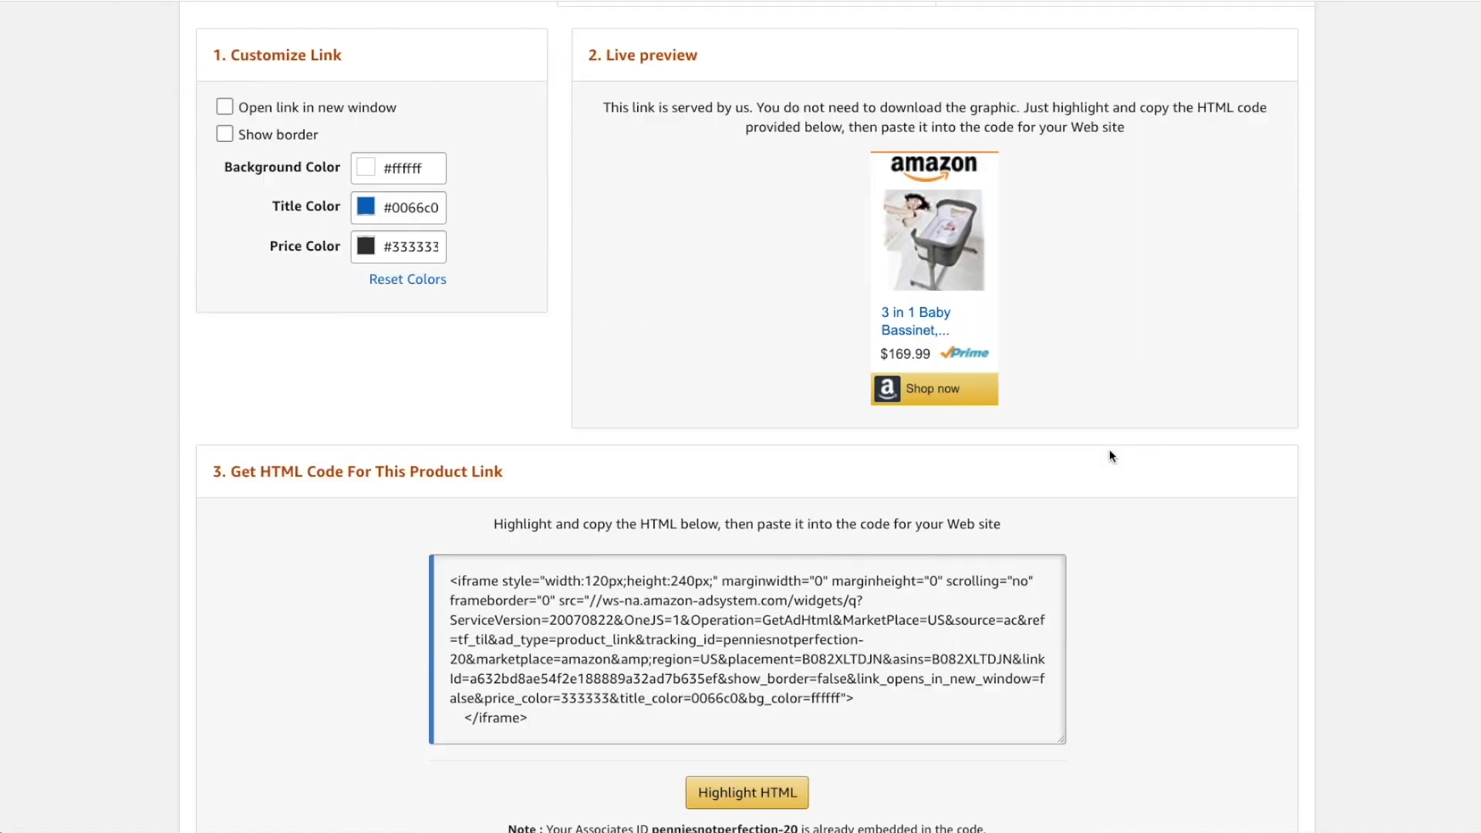
scroll(1110, 456, "down", 3)
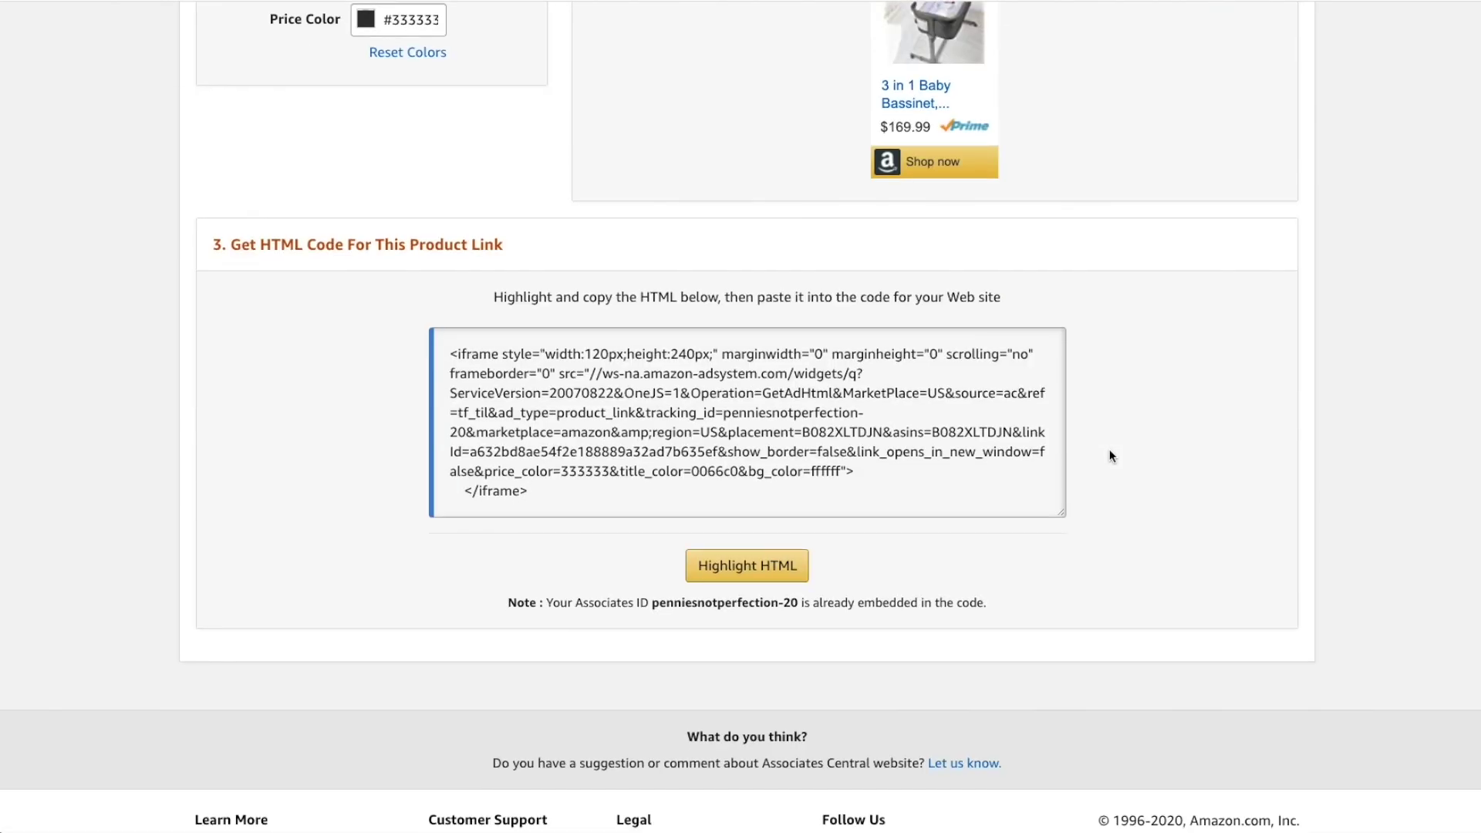
scroll(1109, 456, "up", 7)
left_click(843, 308)
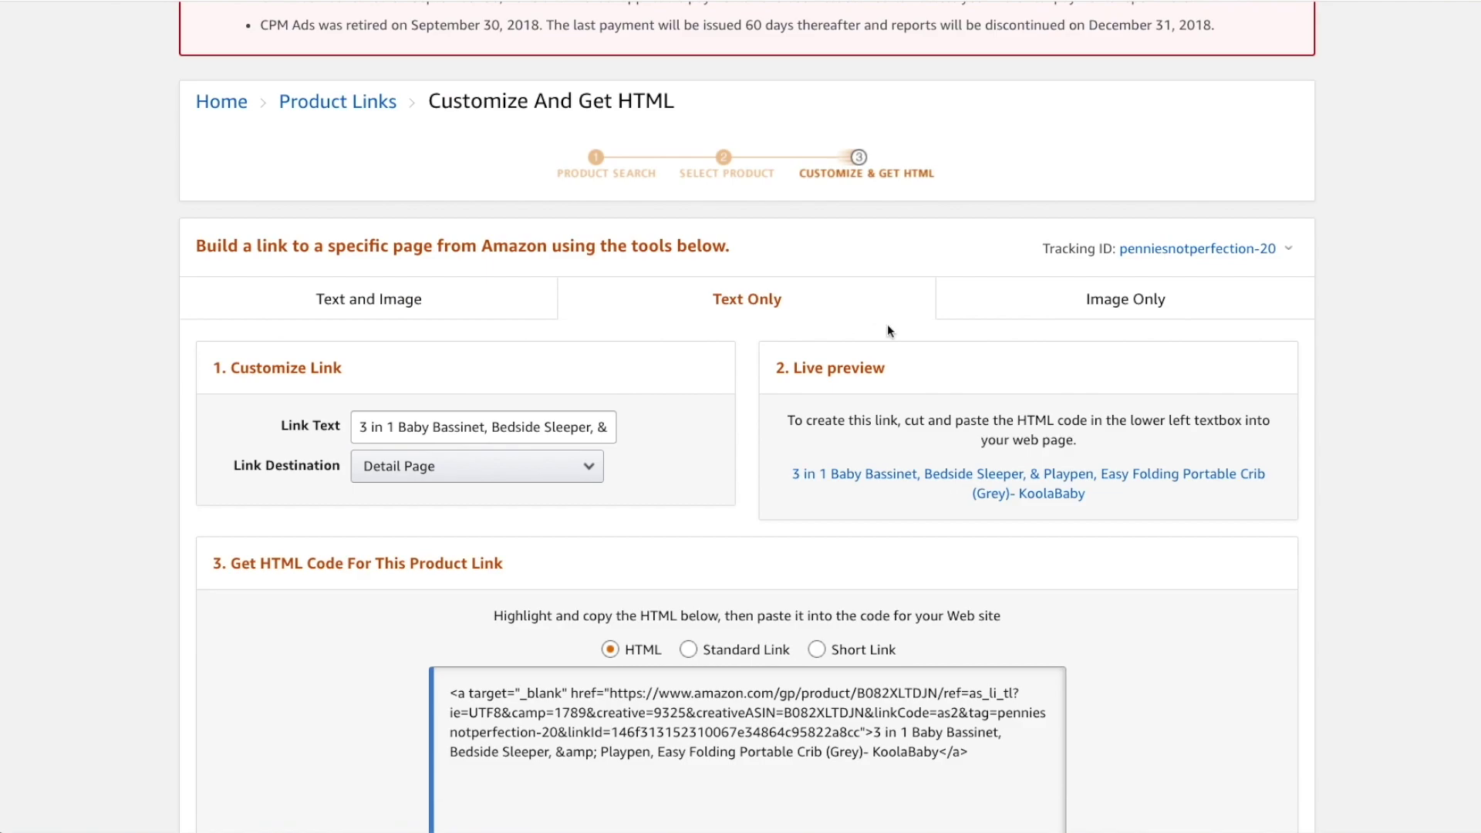
left_click(544, 469)
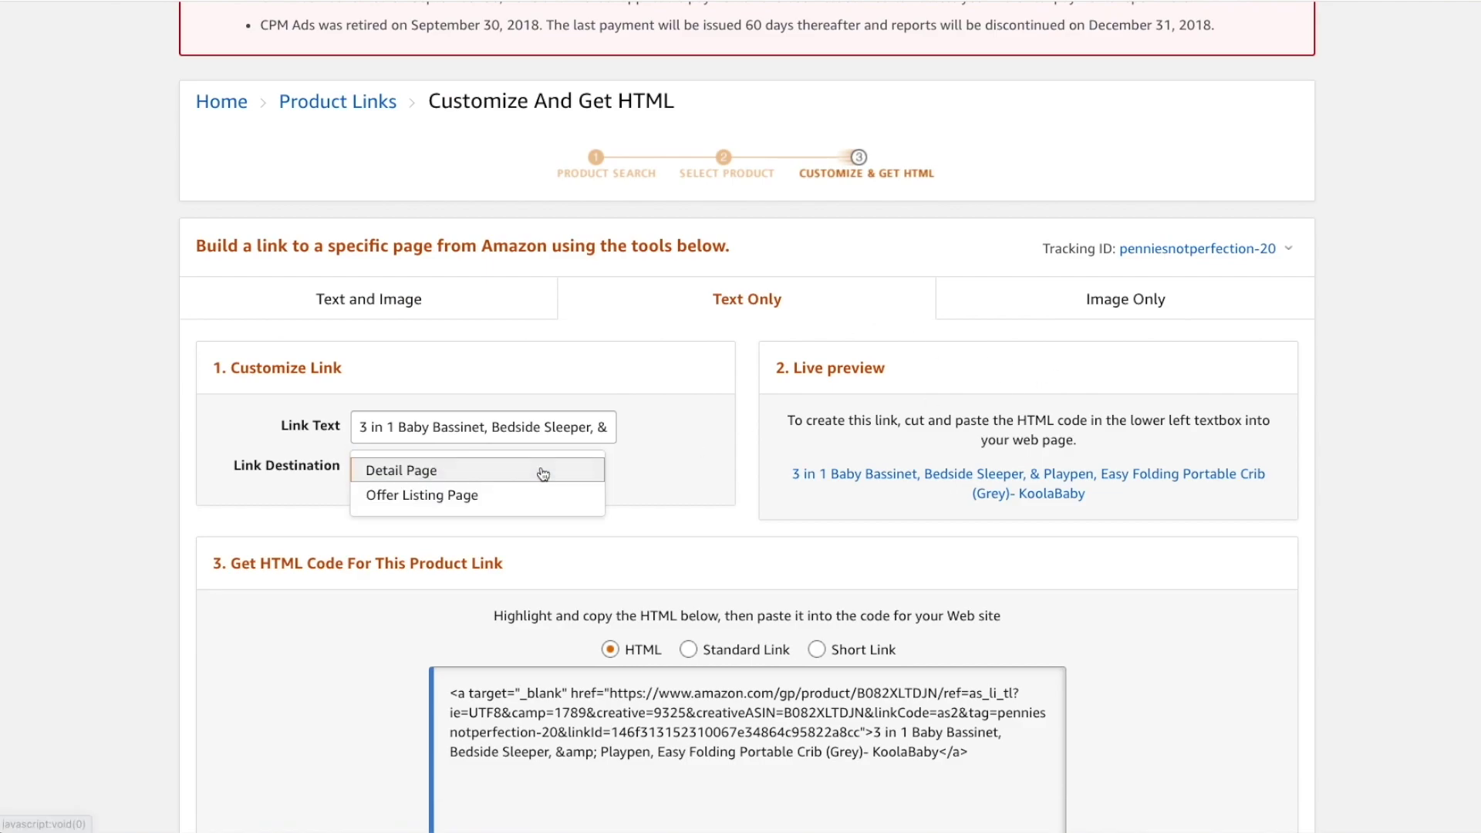
left_click(544, 472)
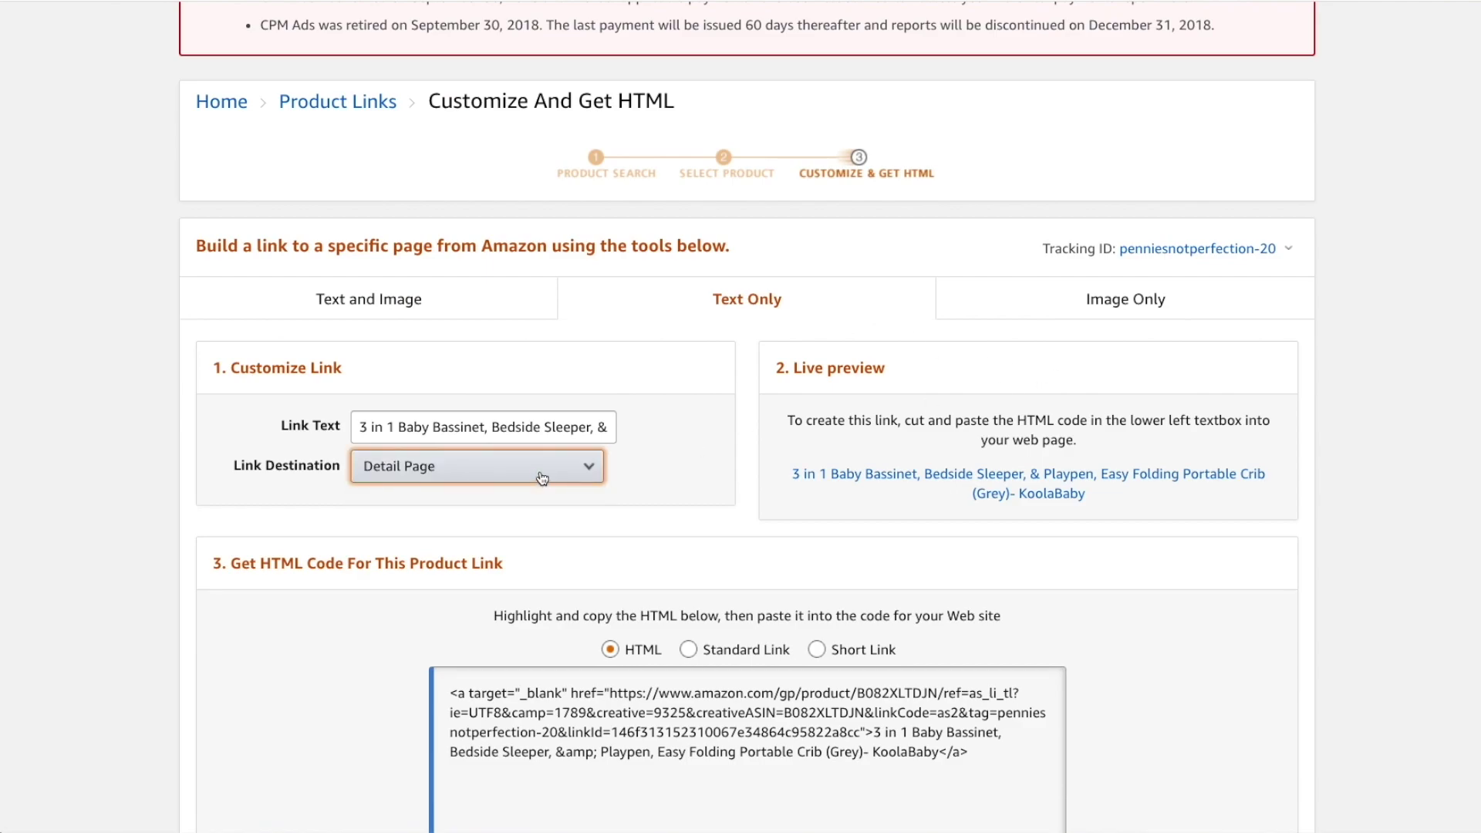
left_click(543, 470)
left_click(540, 475)
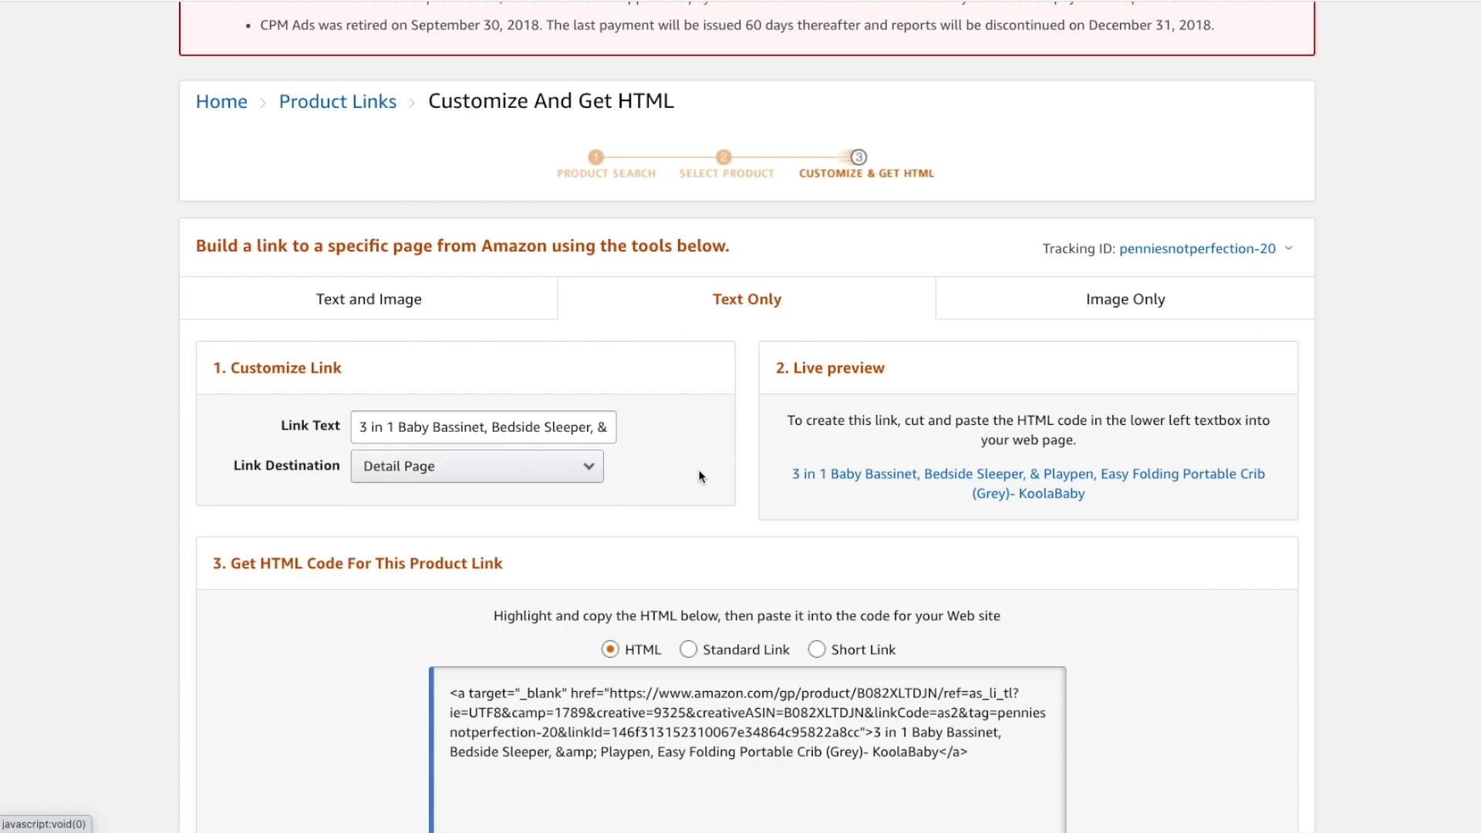
Switch the link to Short Link and select the amzn.to URL
scroll(699, 472, "down", 1)
scroll(699, 472, "down", 2)
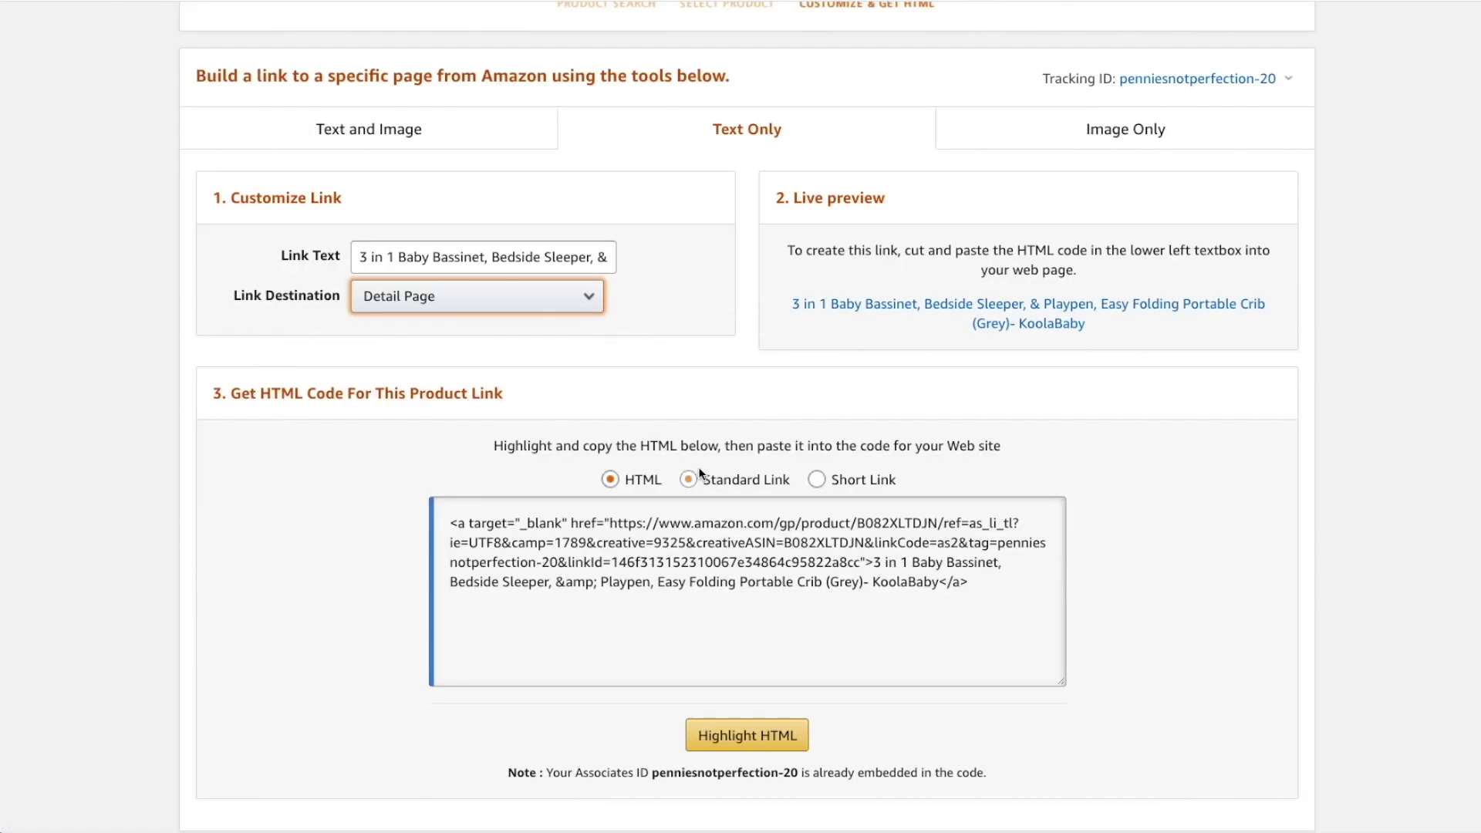
left_click(689, 479)
left_click(849, 482)
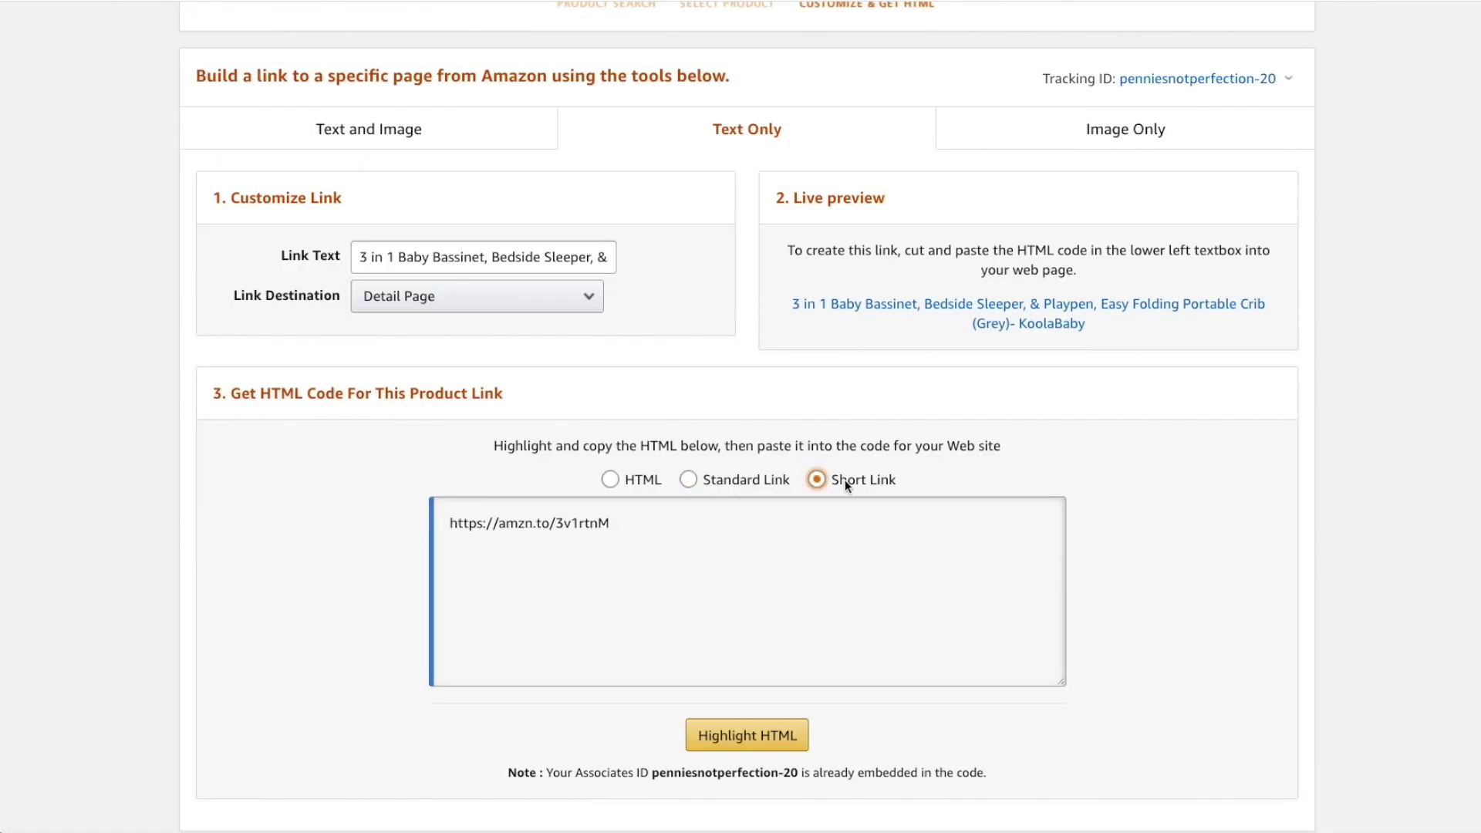
left_click(799, 507)
key("ctrl+a")
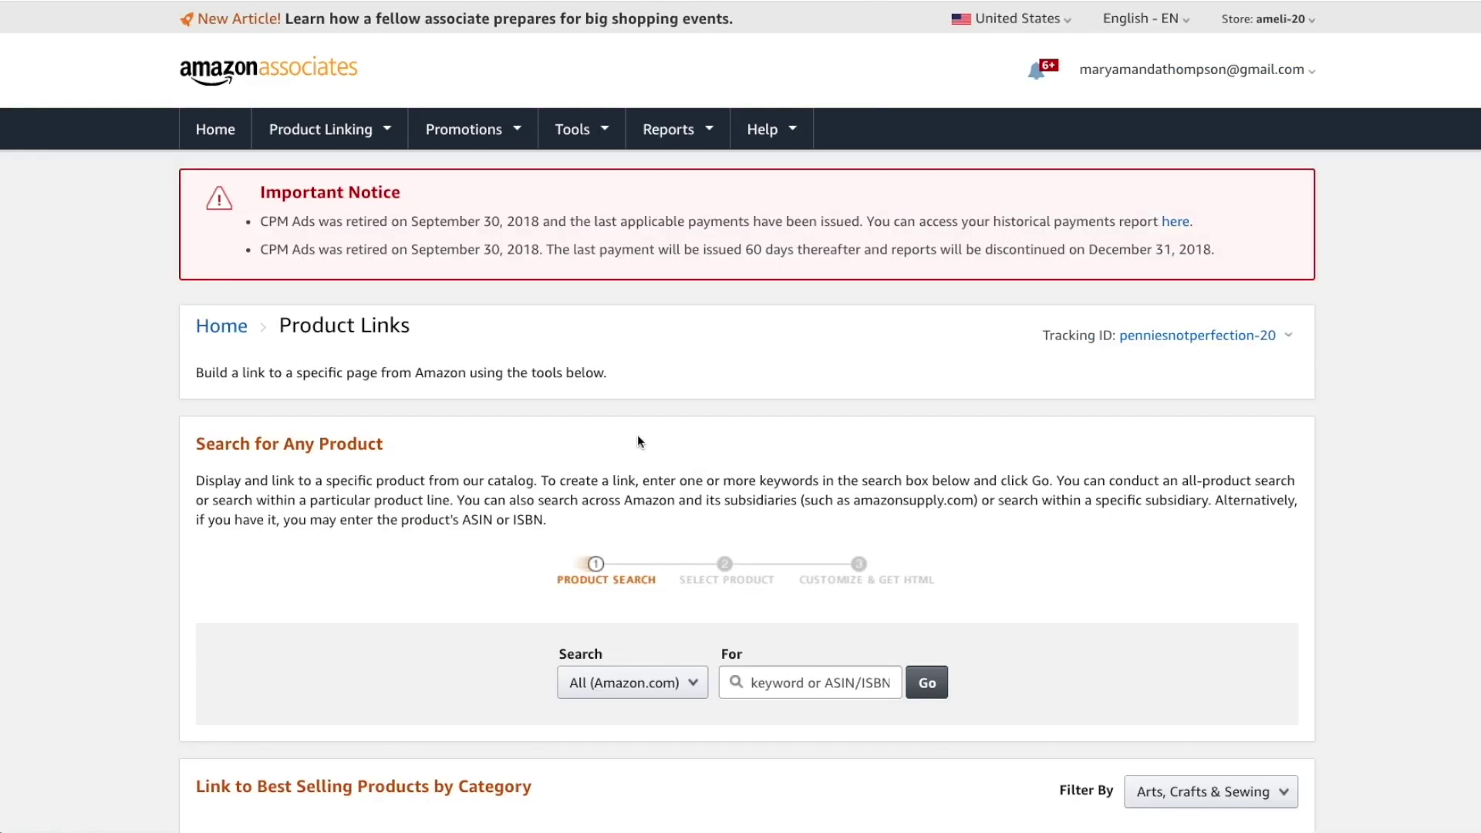
scroll(637, 433, "down", 2)
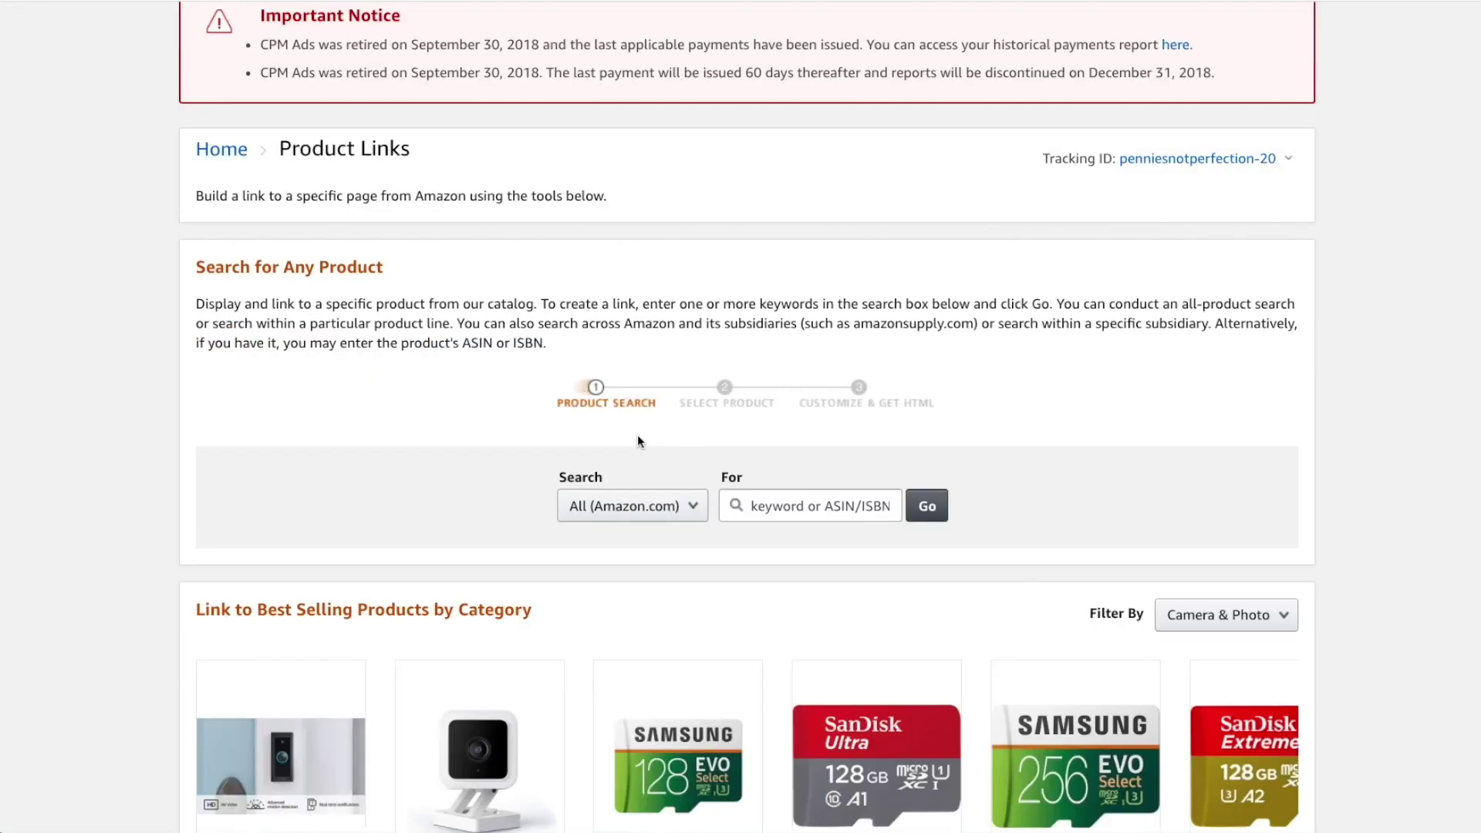
Search the catalog for 'baby bassinet' again
left_click(770, 505)
type("baby ba")
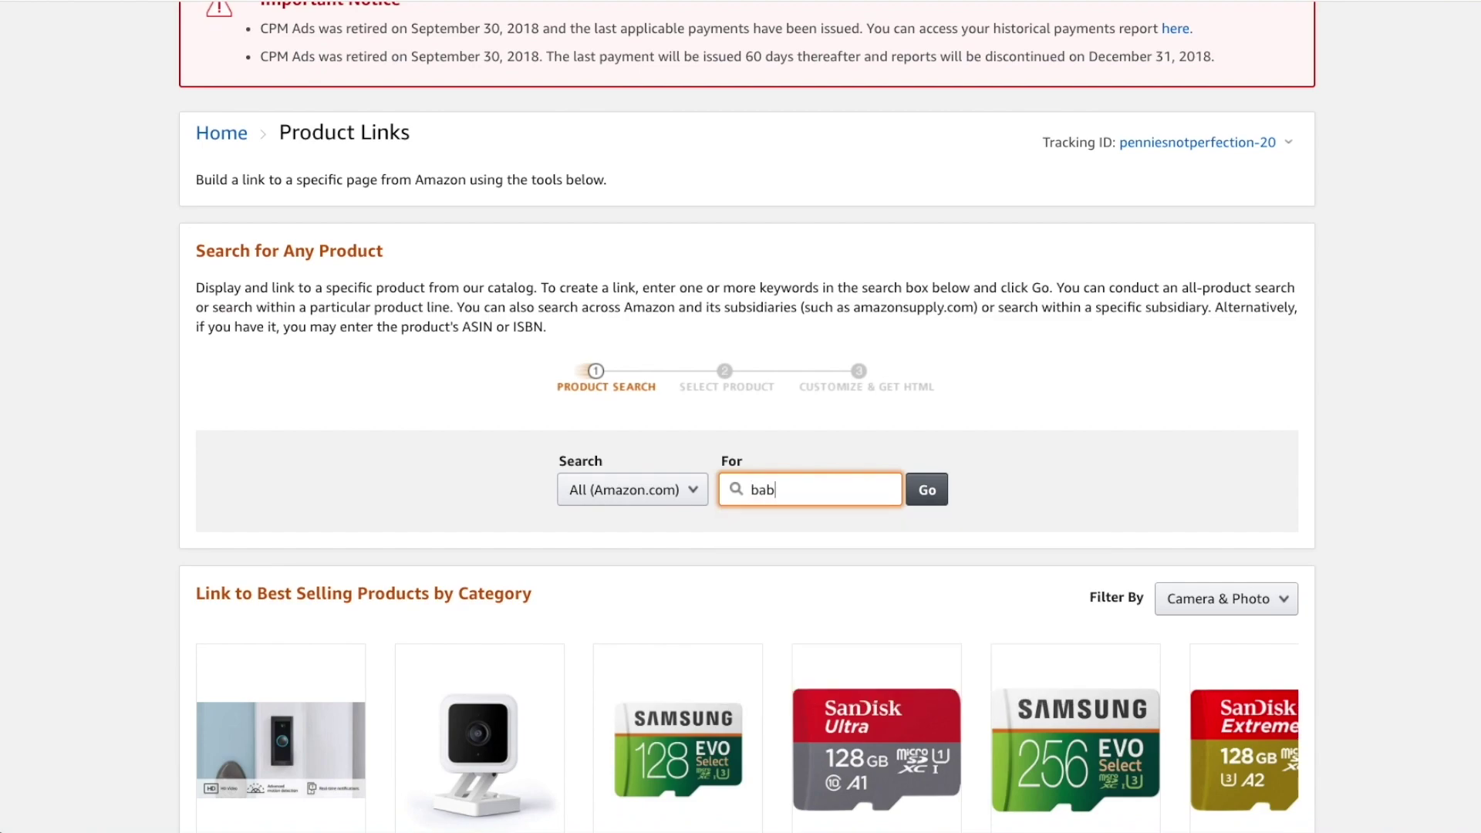
type("ssinet")
key("Return")
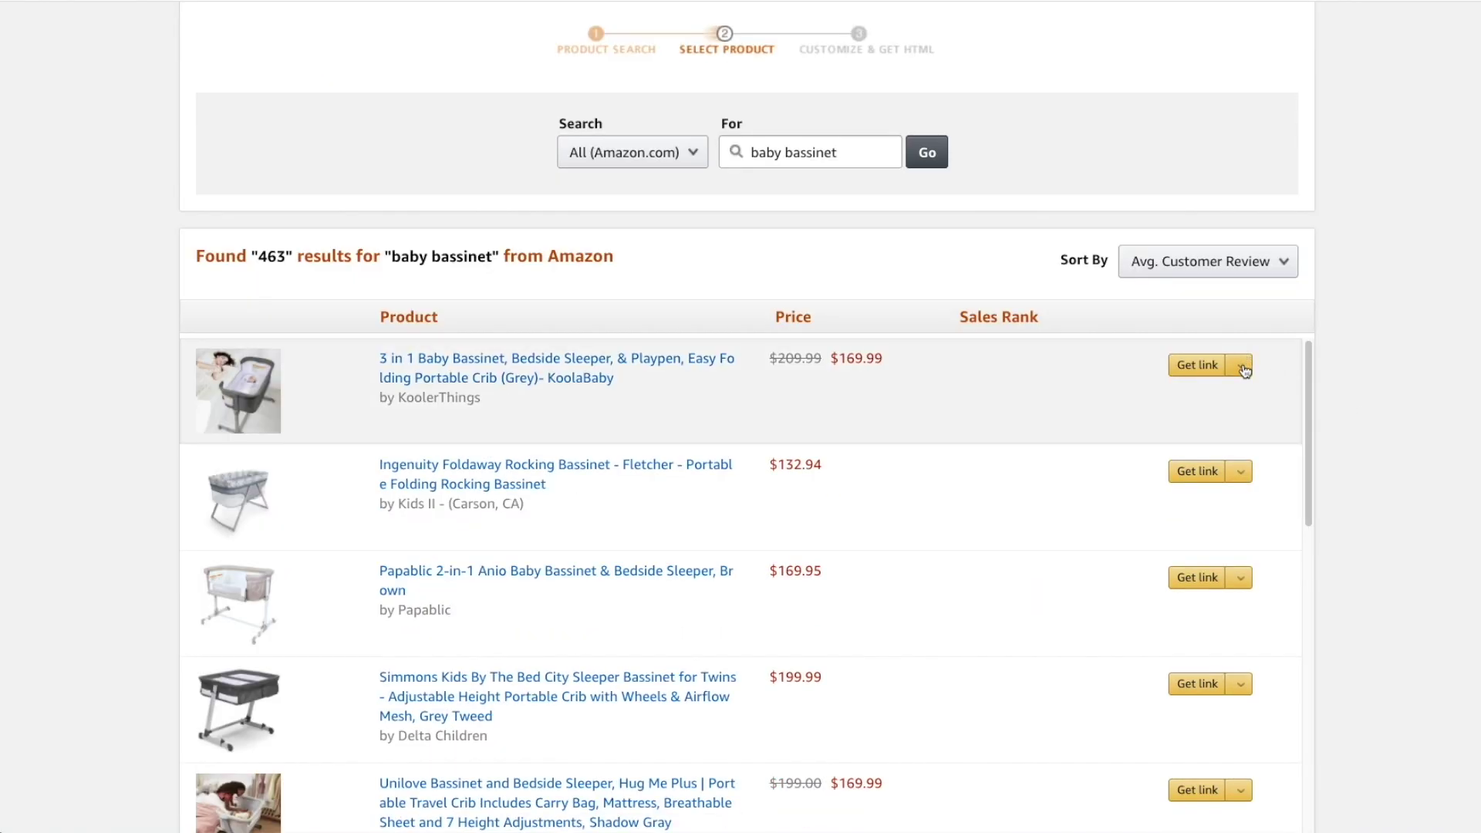
Get the top bassinet's text link and shorten it to amzn.to
left_click(1242, 366)
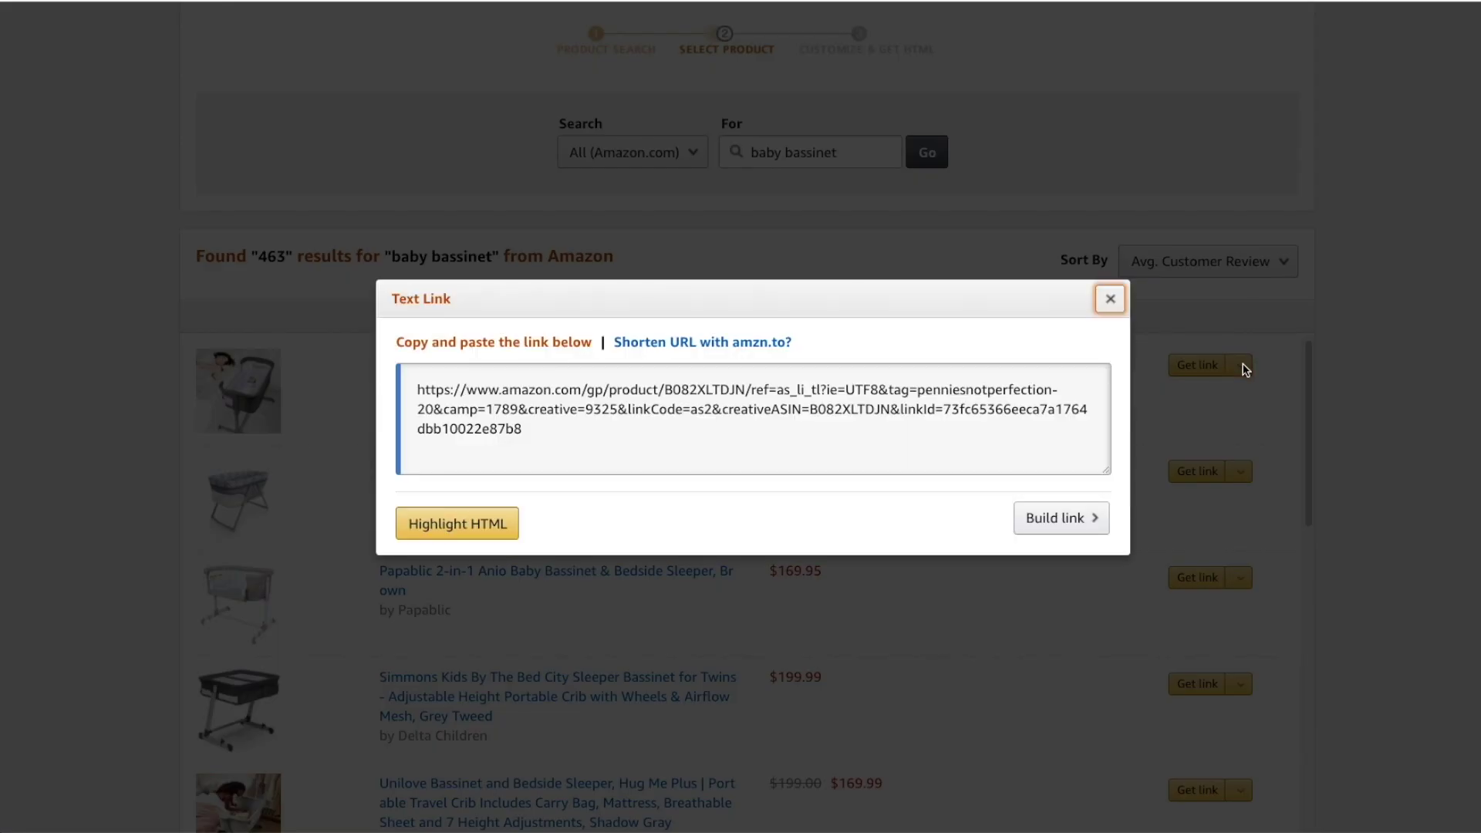
left_click(673, 411)
left_click(496, 528)
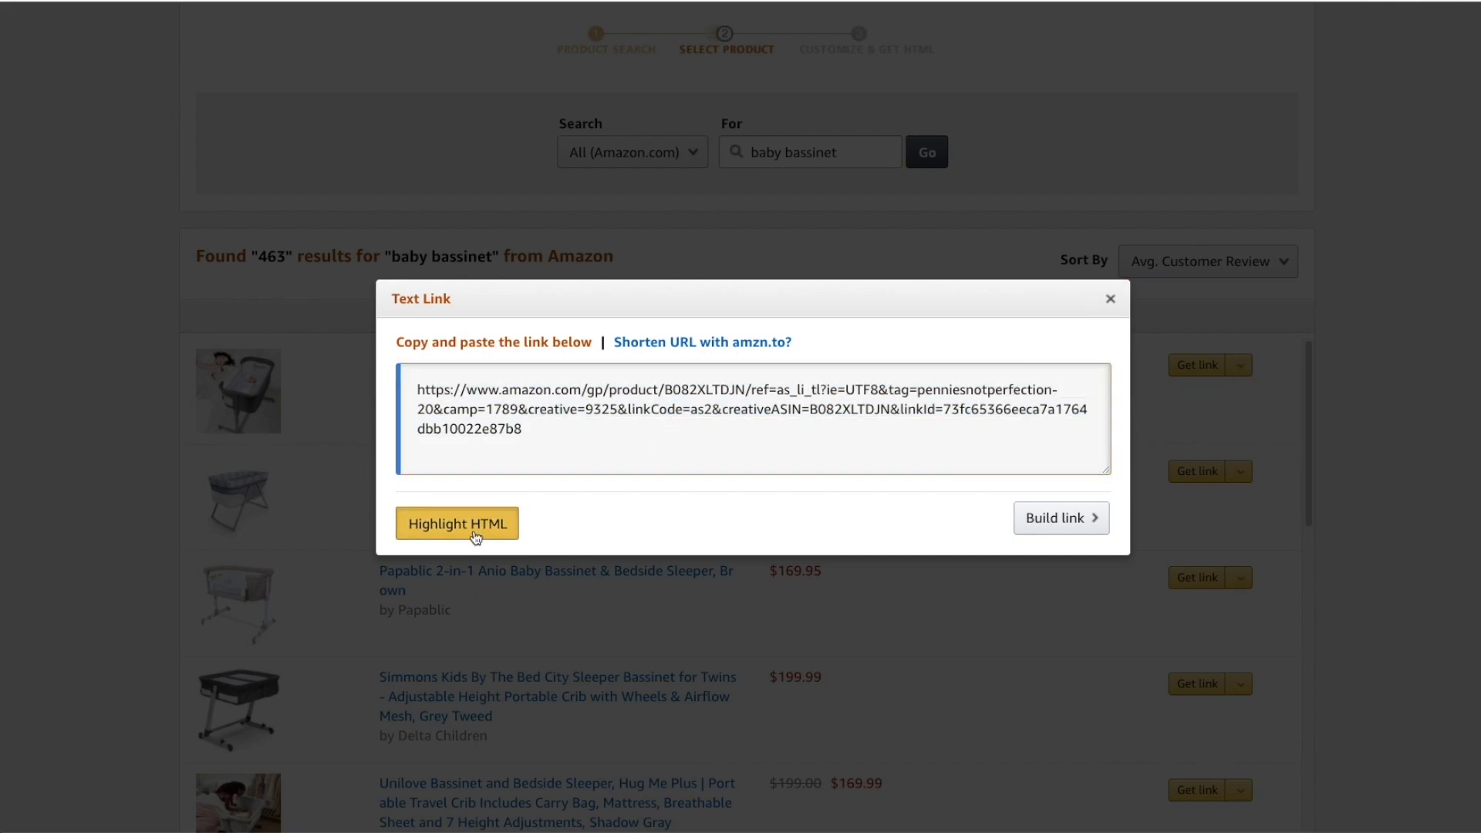
left_click(737, 343)
left_click(589, 387)
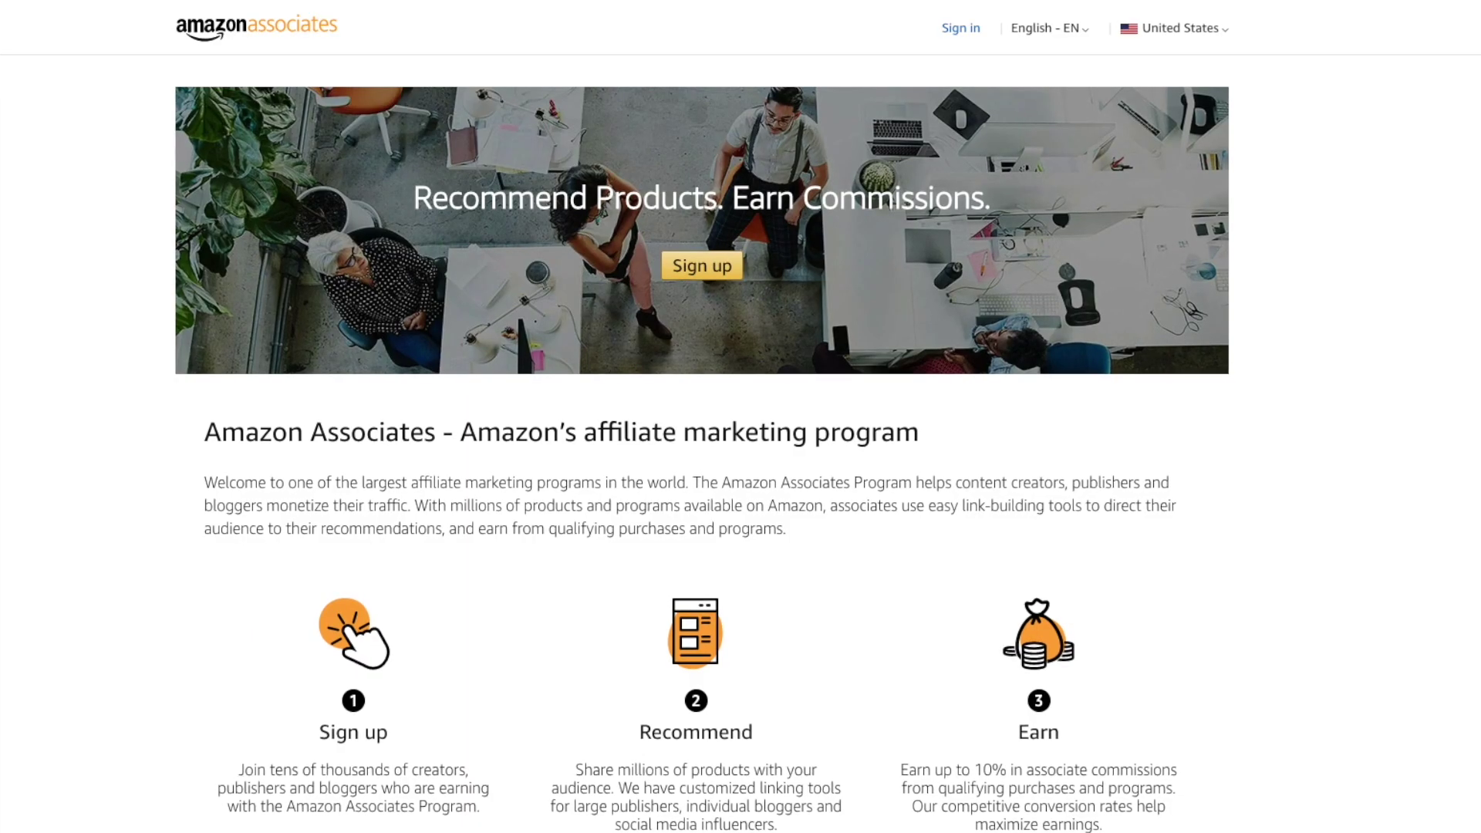